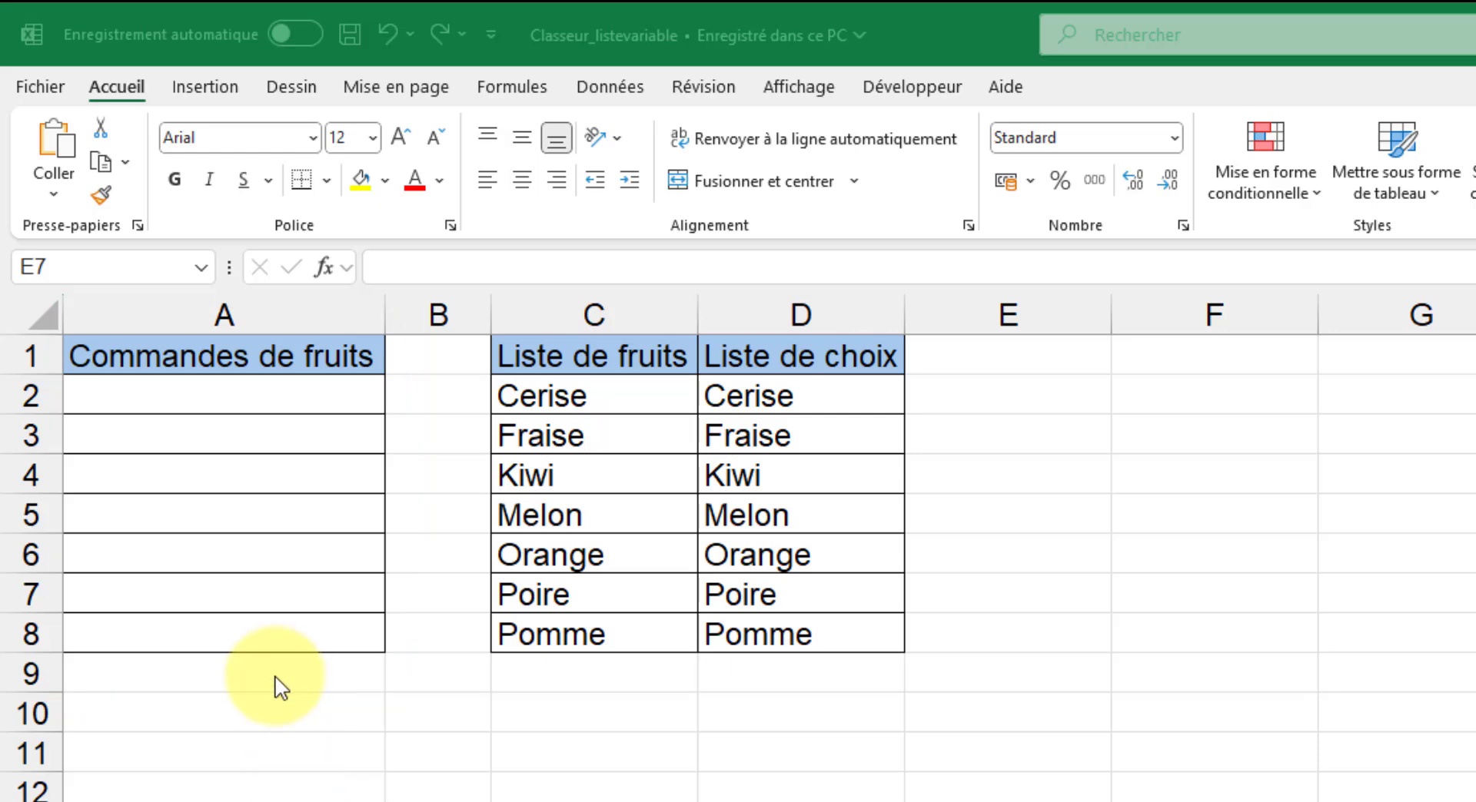
Choose Kiwi from the drop-down list of cell A2 and check the choices offered in cell A3.
left_click(289, 400)
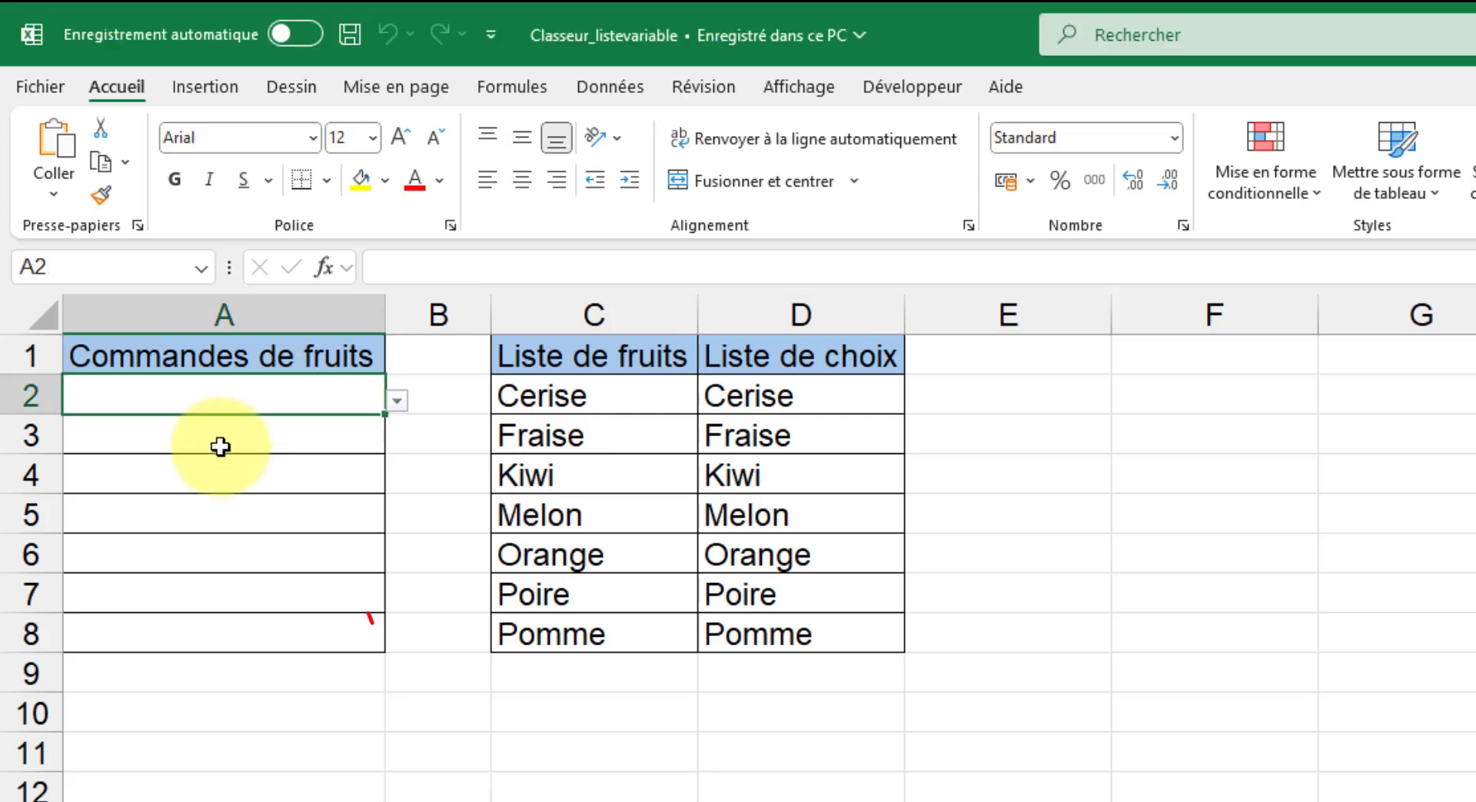
left_click(395, 403)
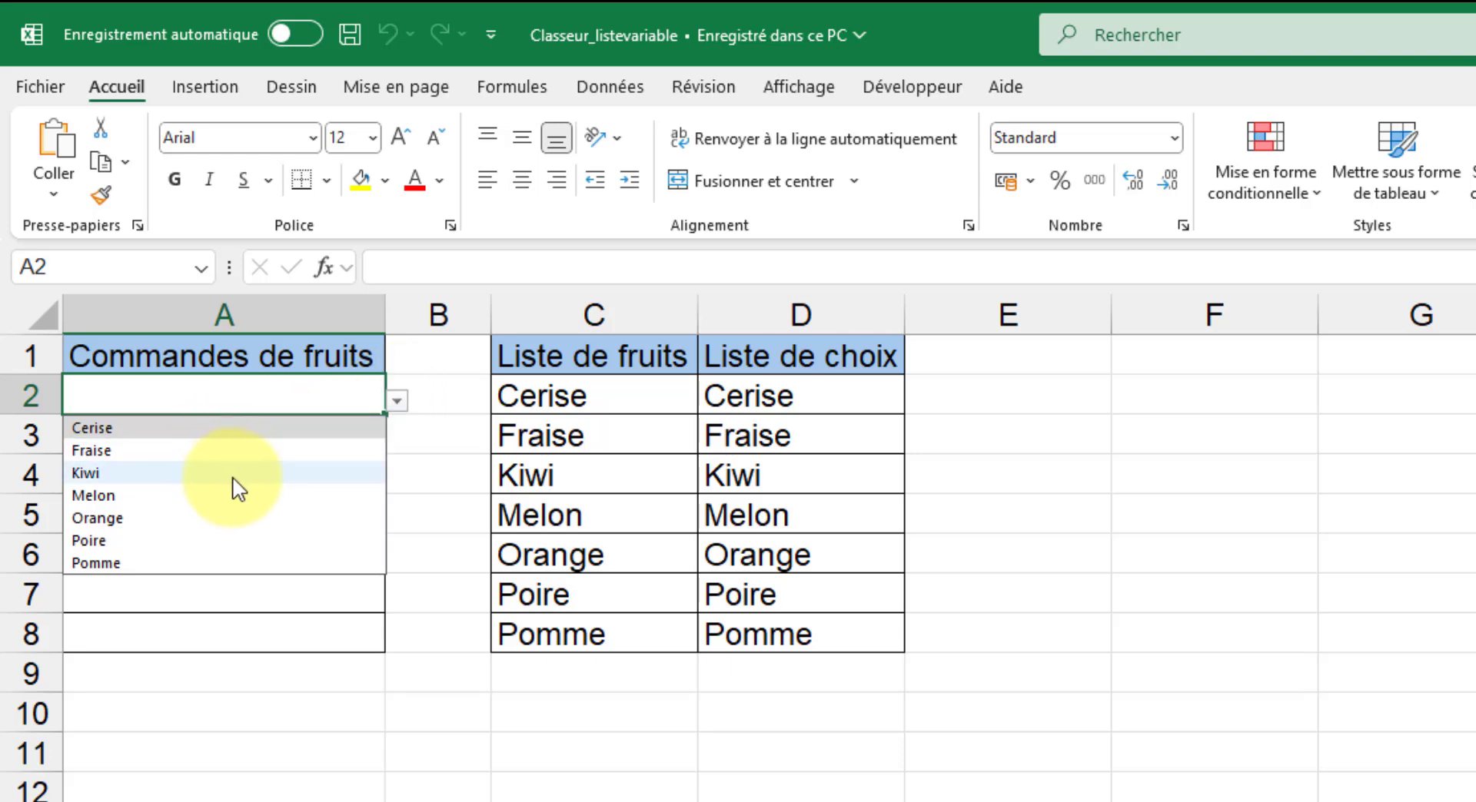
left_click(114, 473)
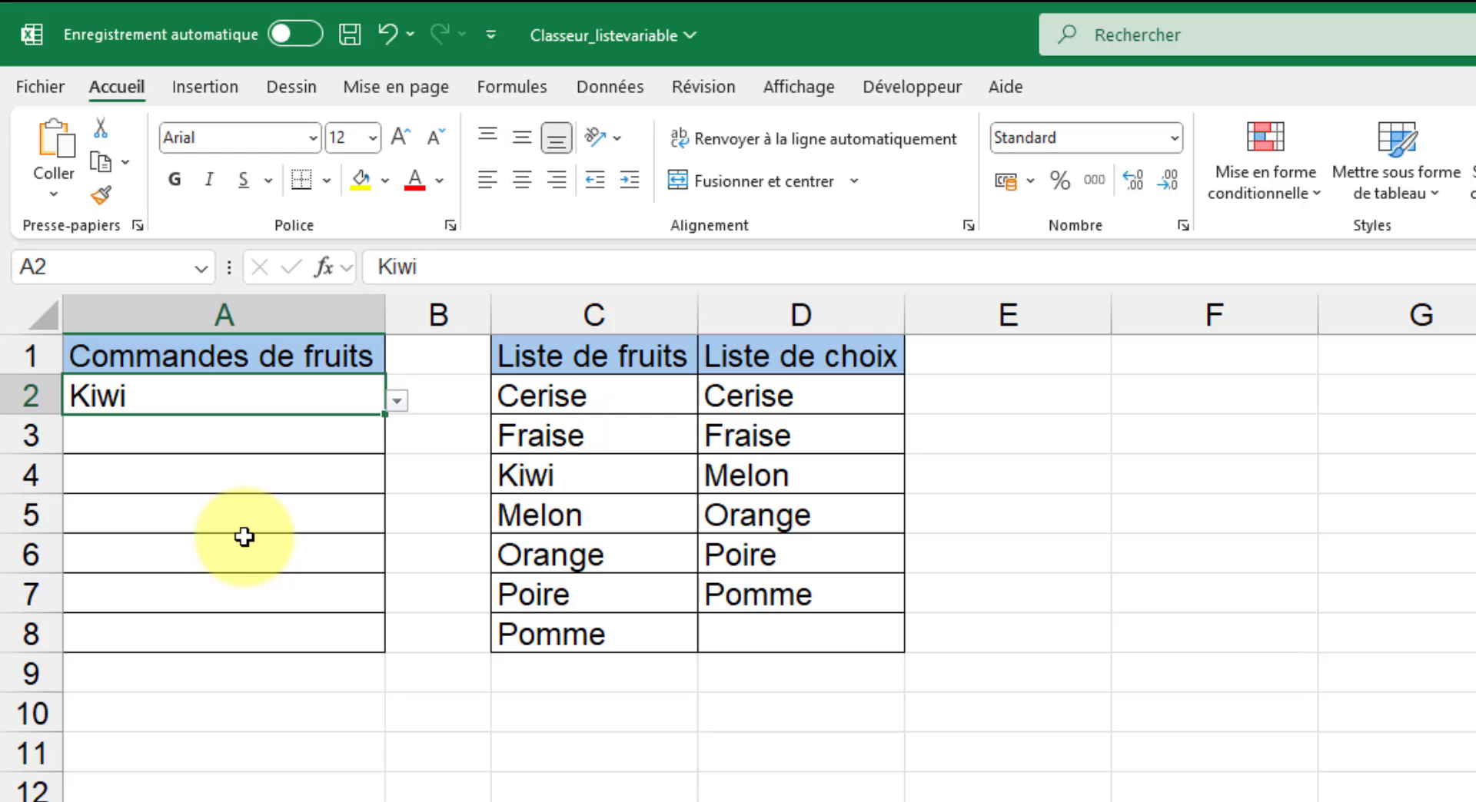
left_click(275, 439)
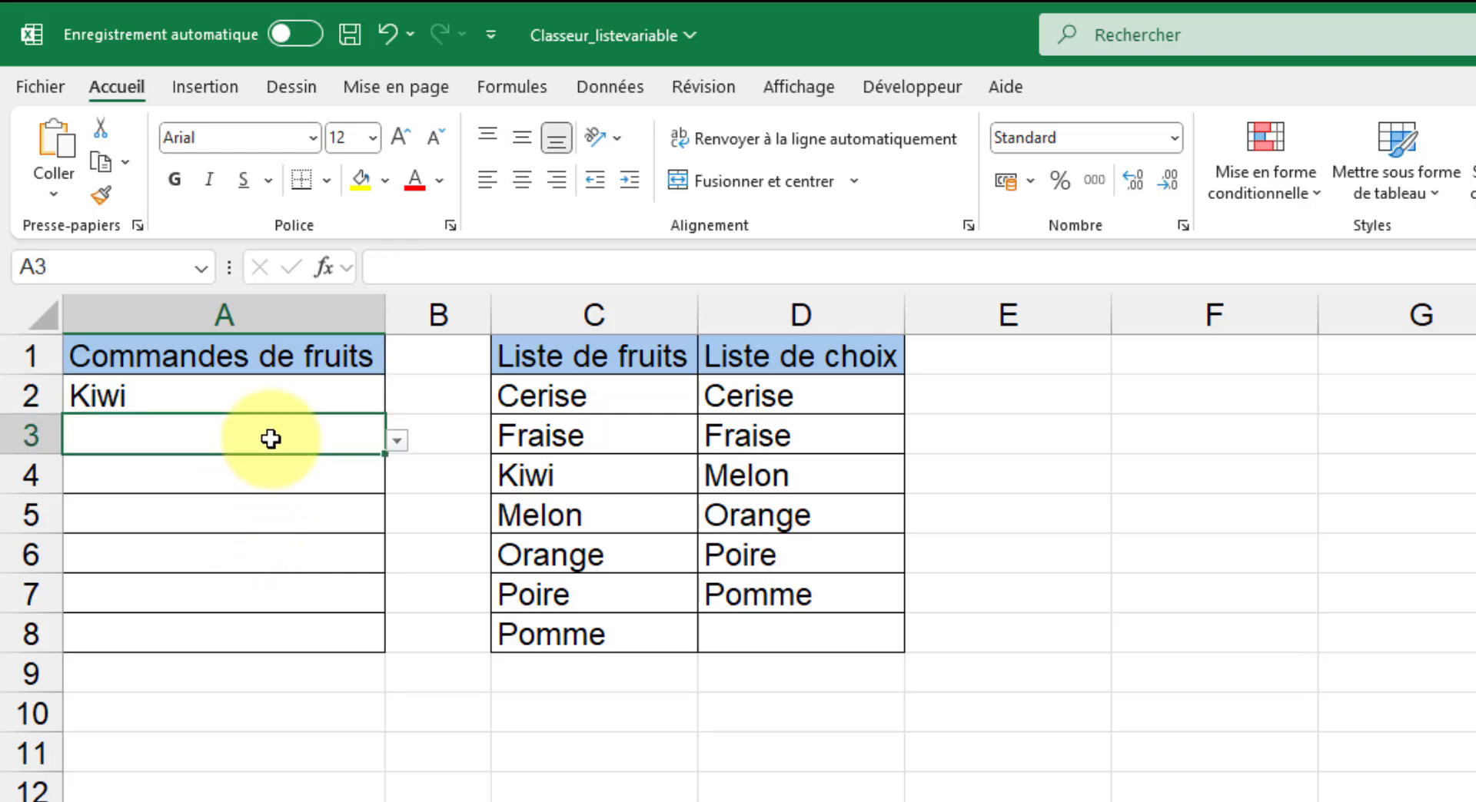
left_click(398, 442)
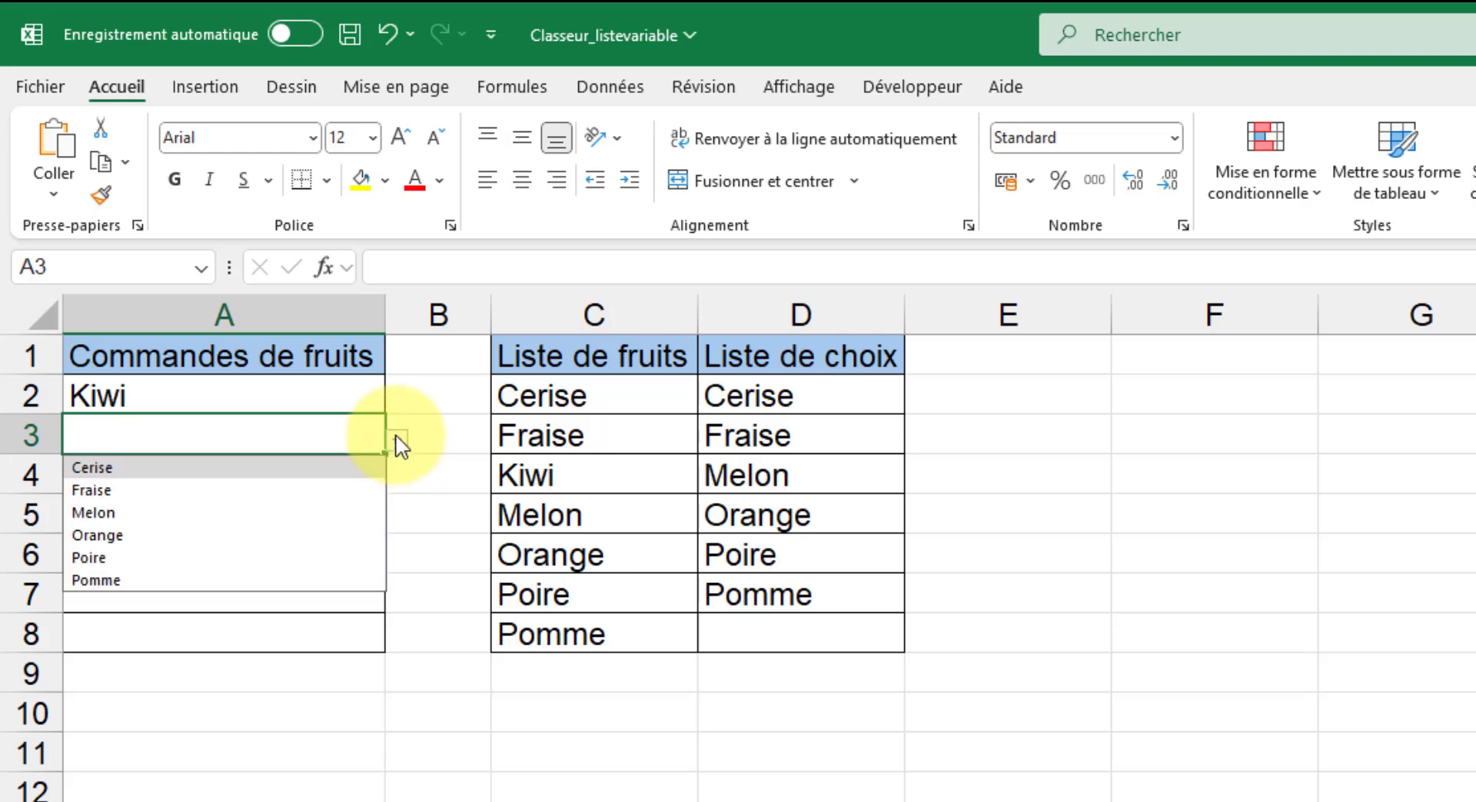
left_click(451, 531)
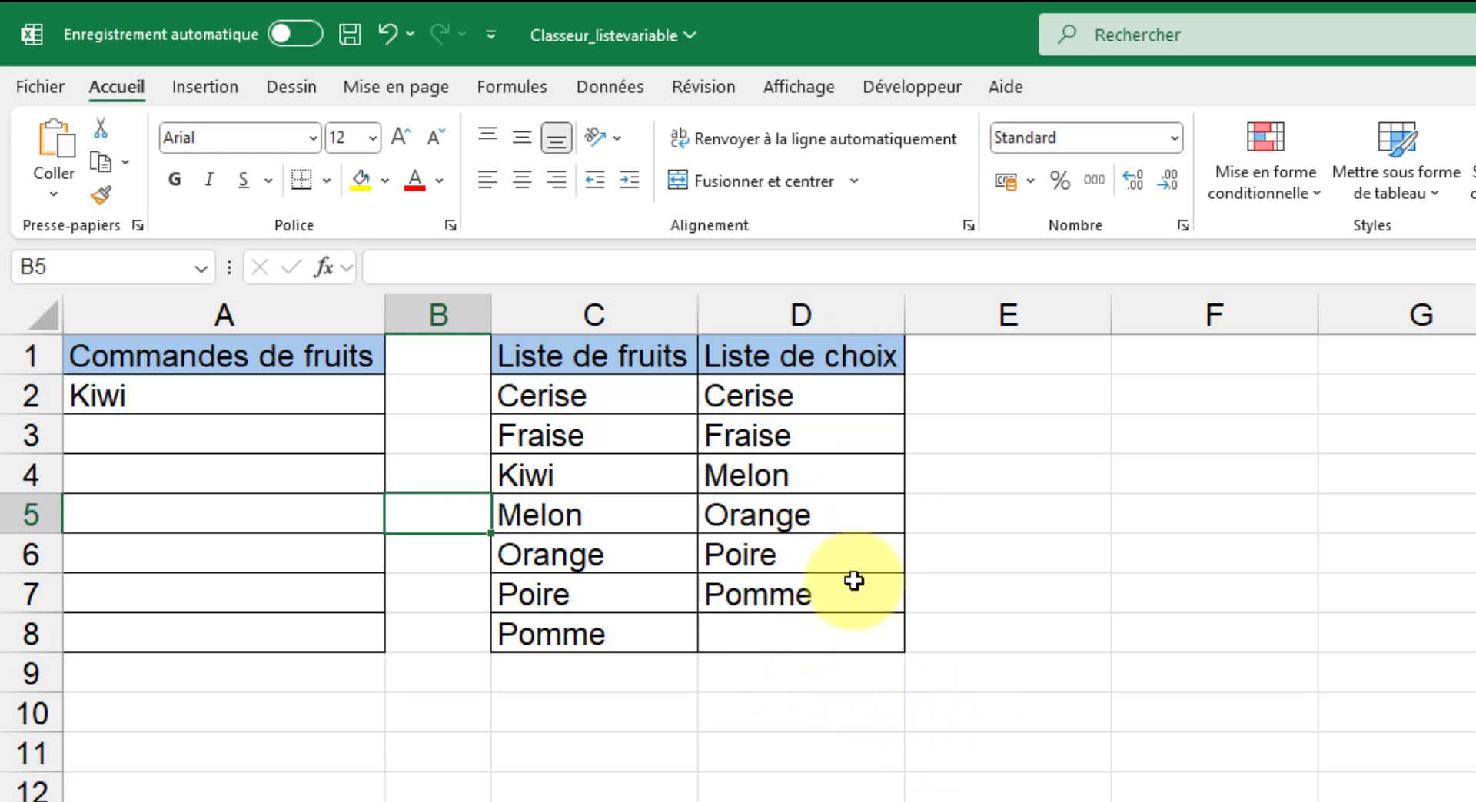
Choose Cerise from the drop-down list of cell A3 and check the choices offered in cell A4.
left_click(238, 433)
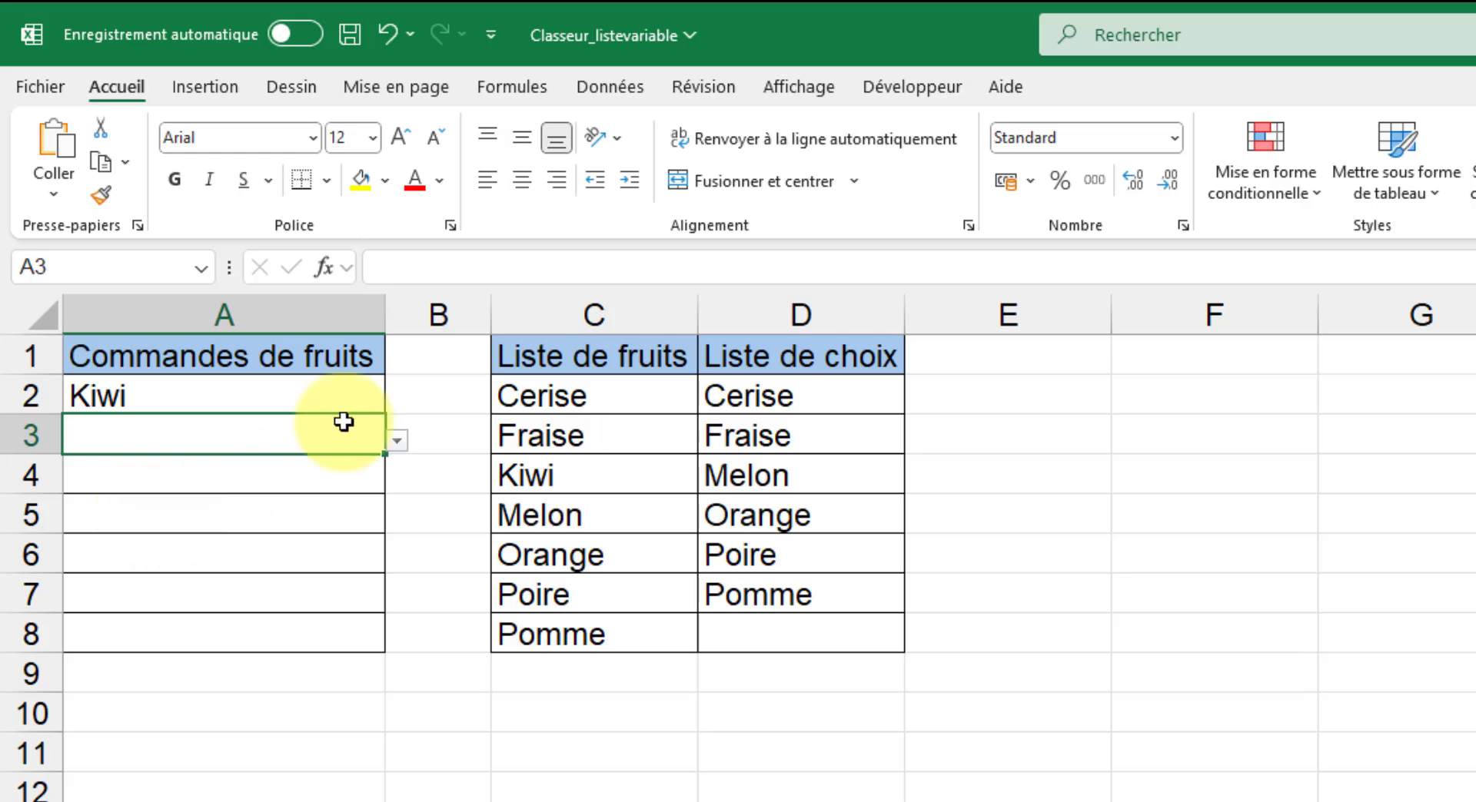
left_click(398, 441)
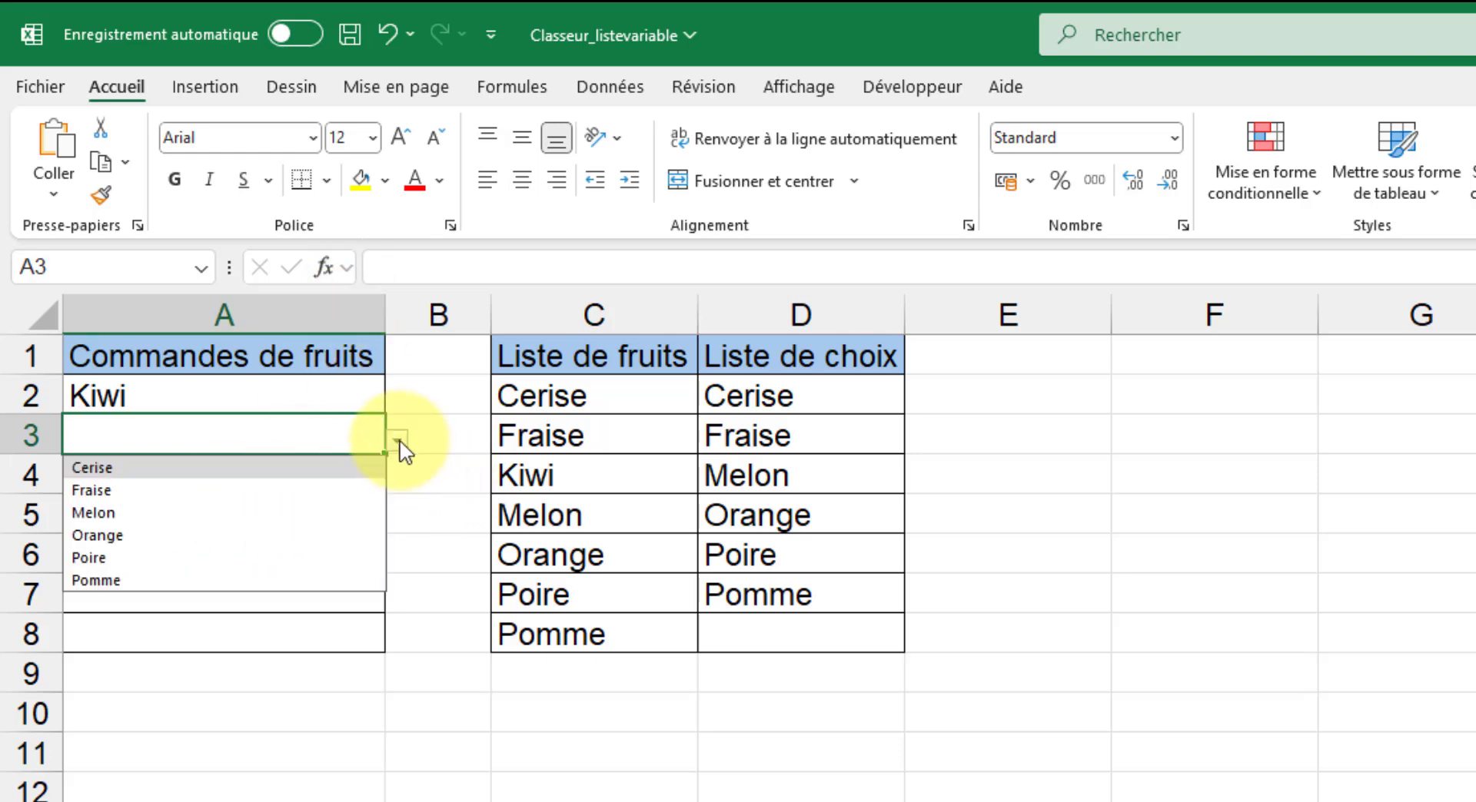
left_click(192, 473)
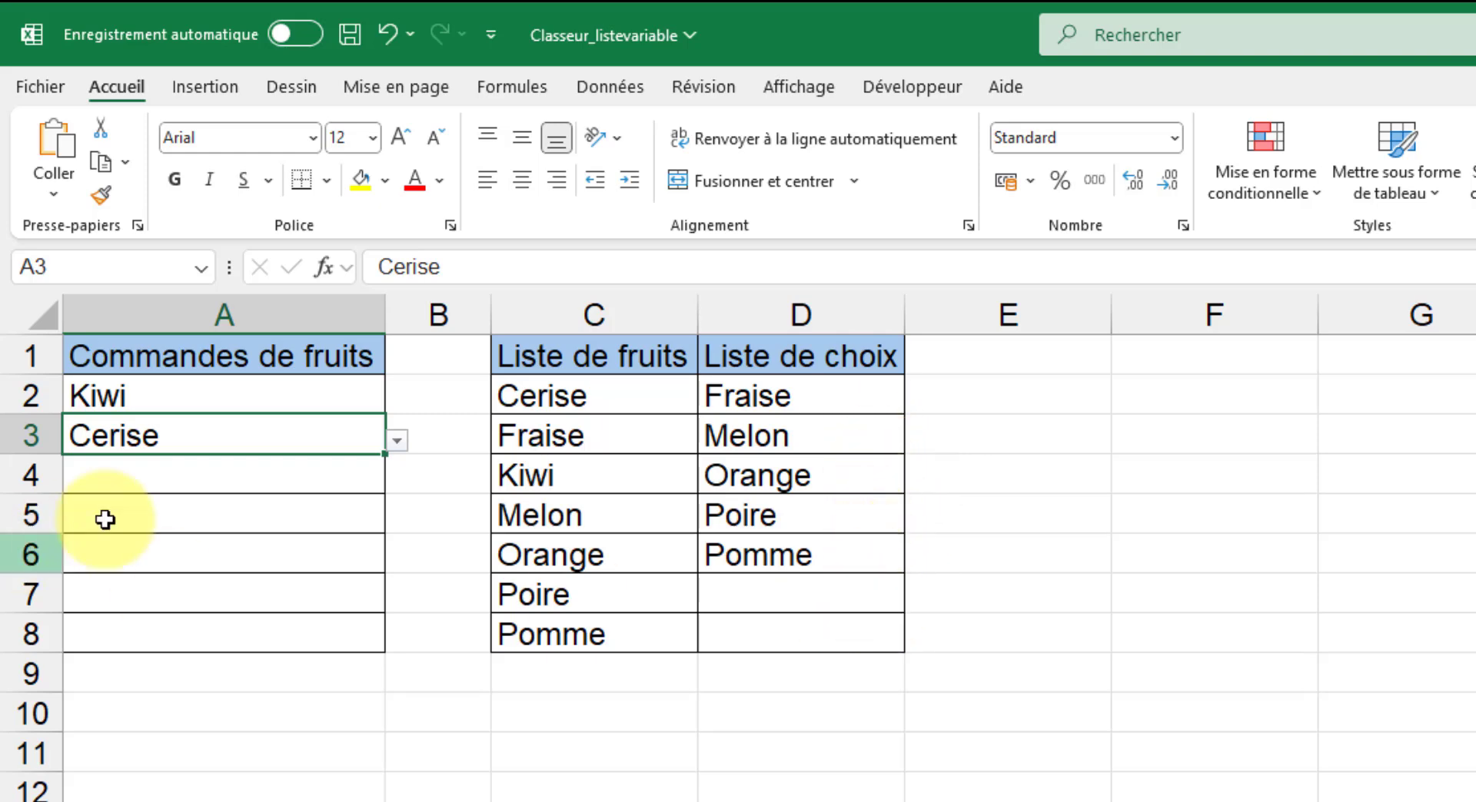
left_click(175, 479)
left_click(397, 481)
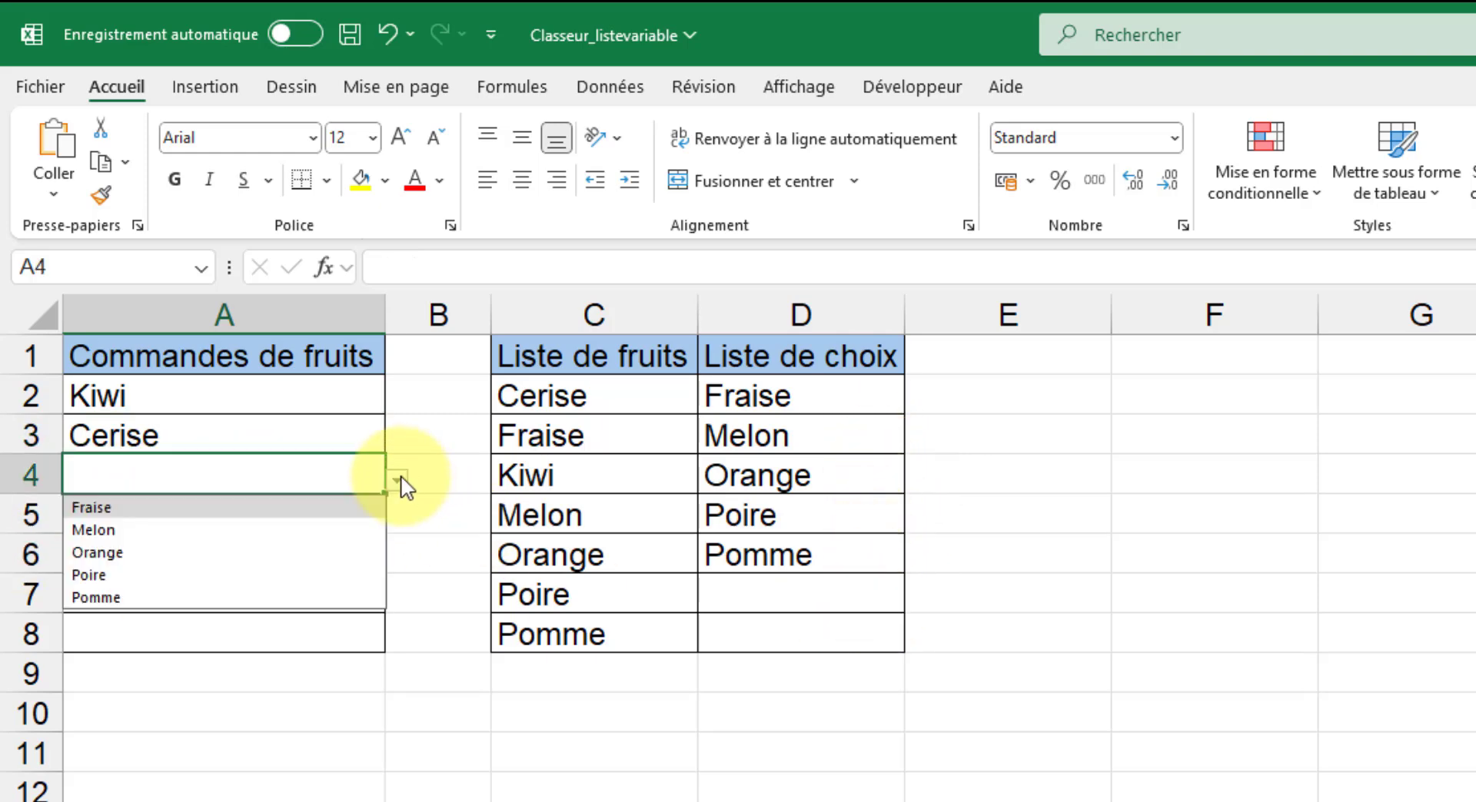
left_click(540, 801)
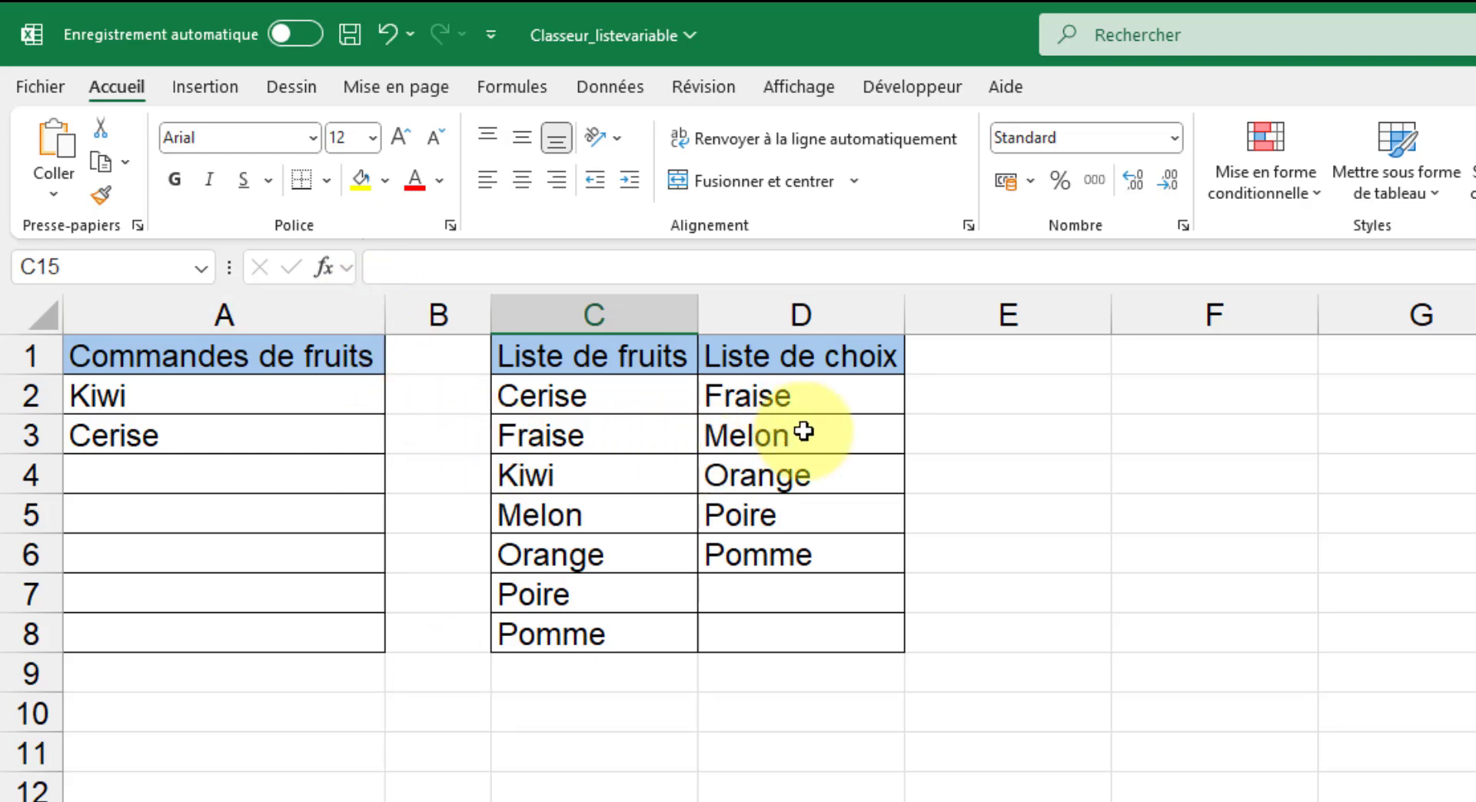
Examine the formula in cell D2 of the Liste de choix column, and clear the orders in A2:A3.
left_click(822, 404)
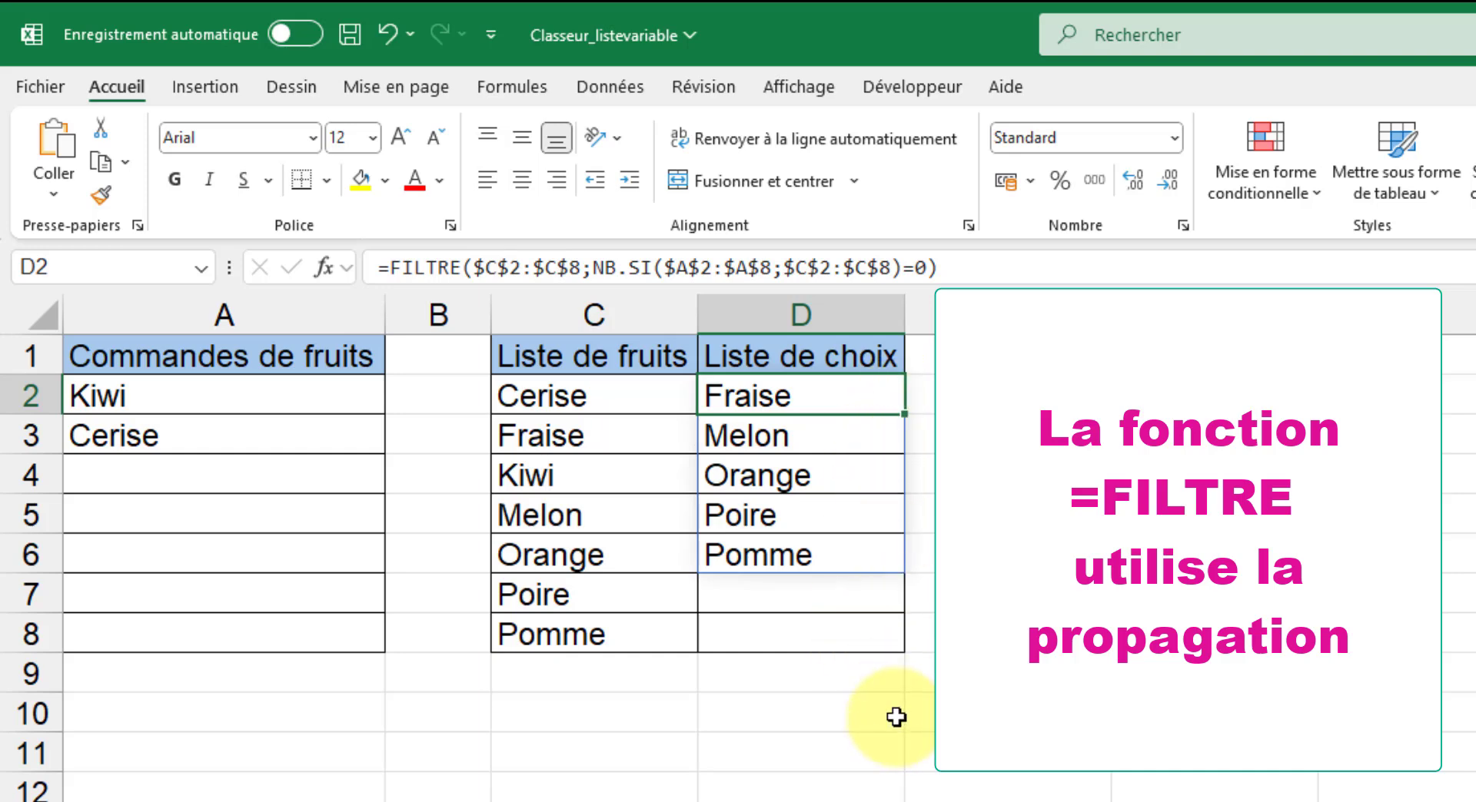
left_click(258, 395)
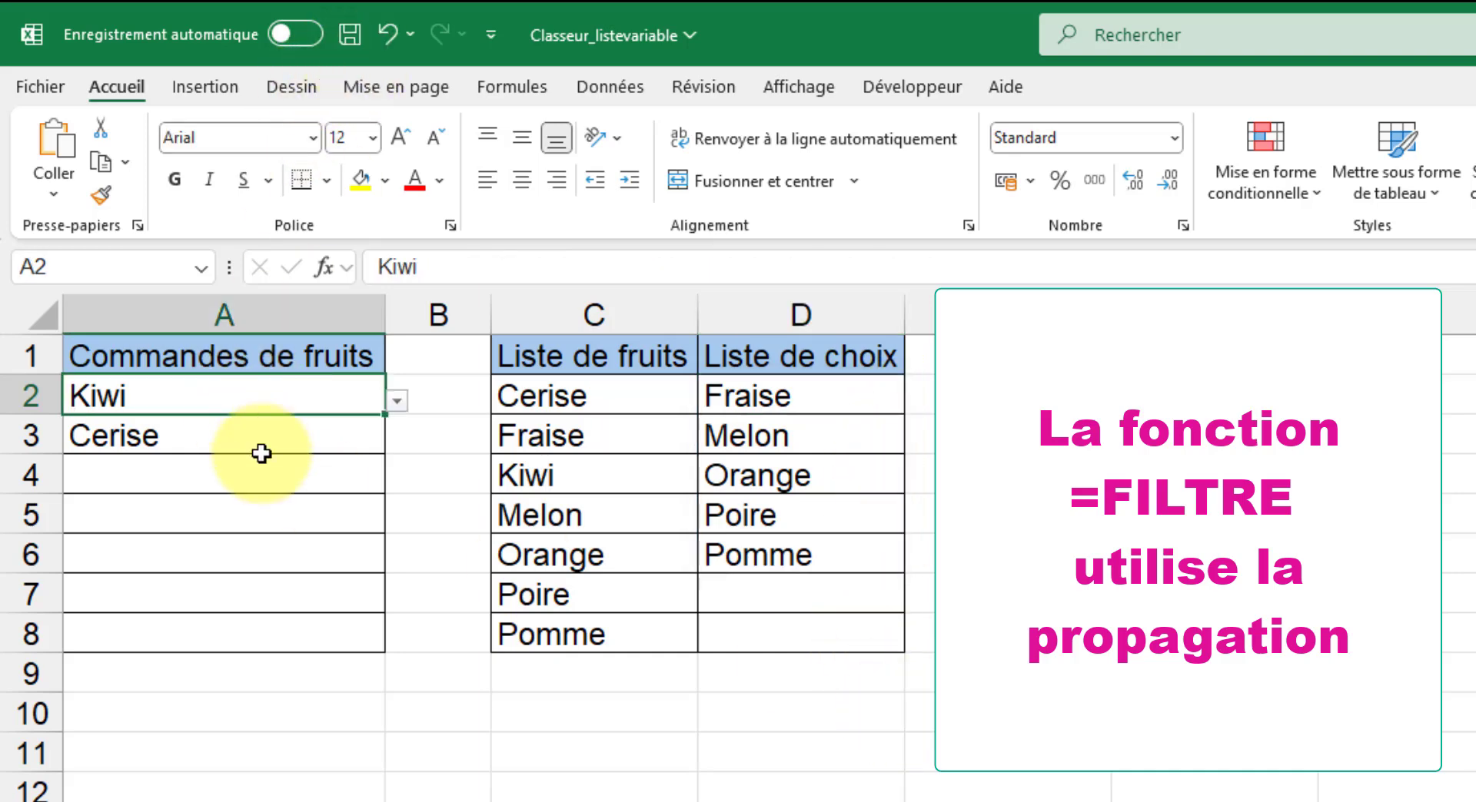
left_click(261, 454, "shift")
key("Delete")
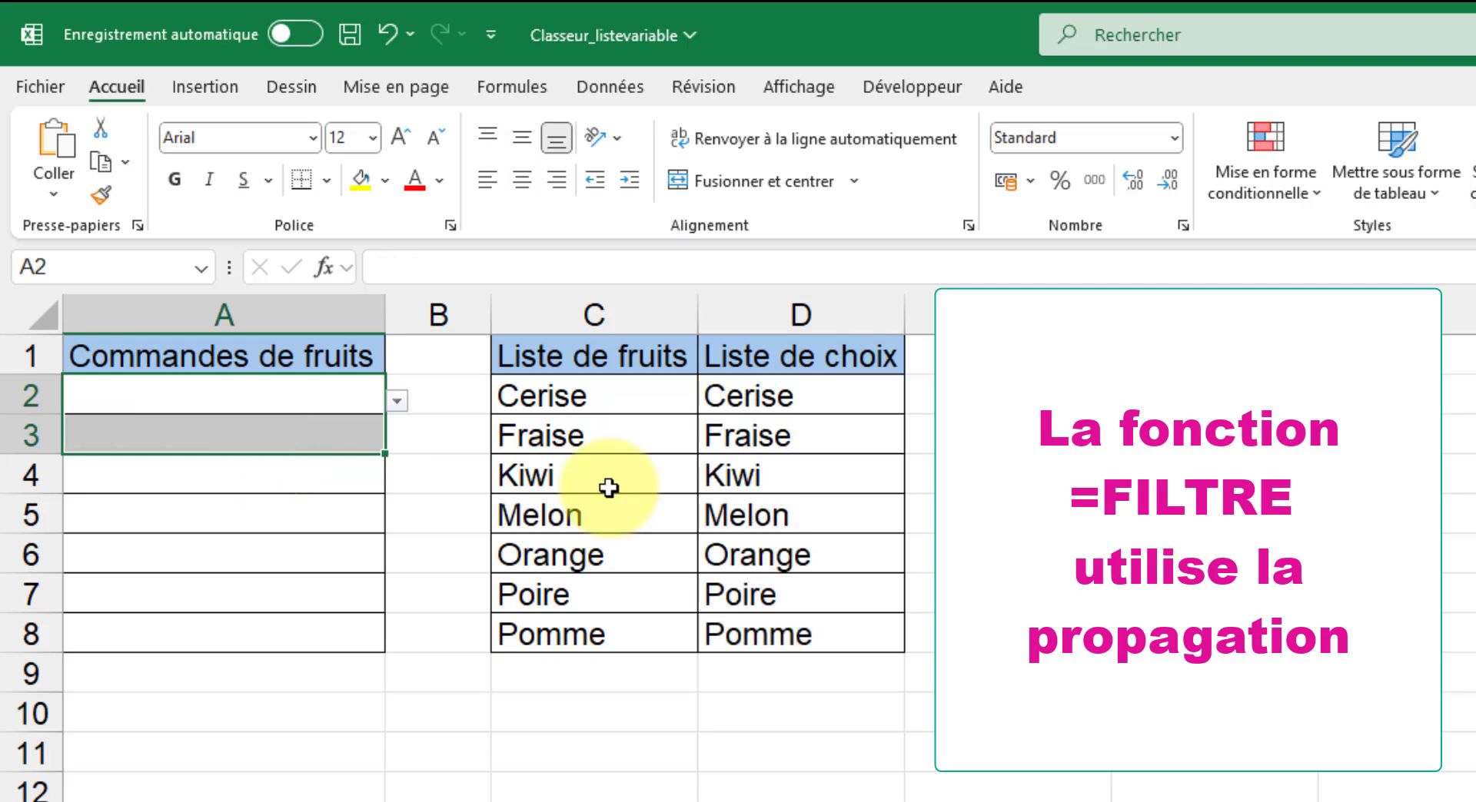
Remove the FILTRE formula from cell D2 under Liste de choix.
left_click(836, 401)
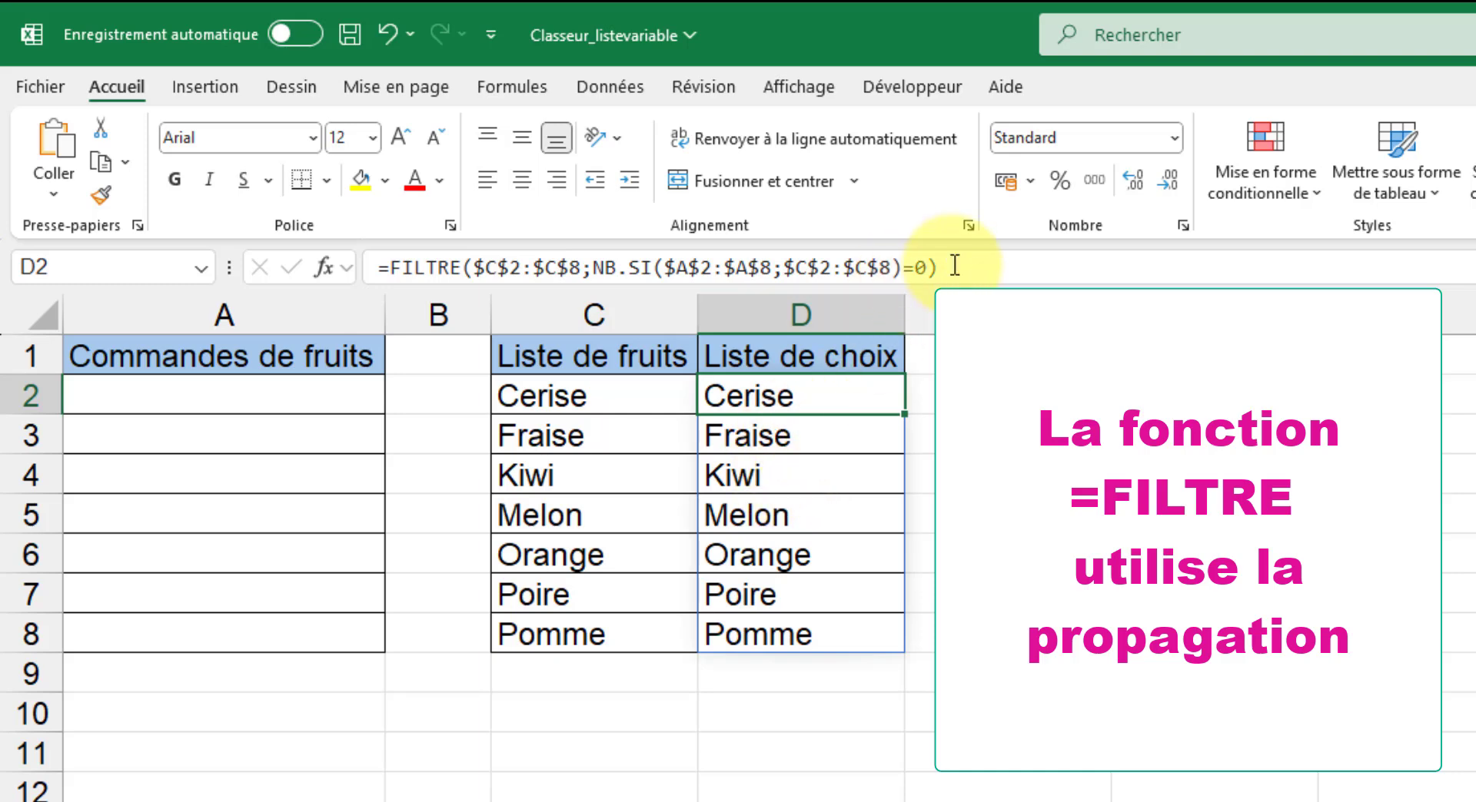
left_click_drag(945, 268, 367, 267)
key("ctrl+c")
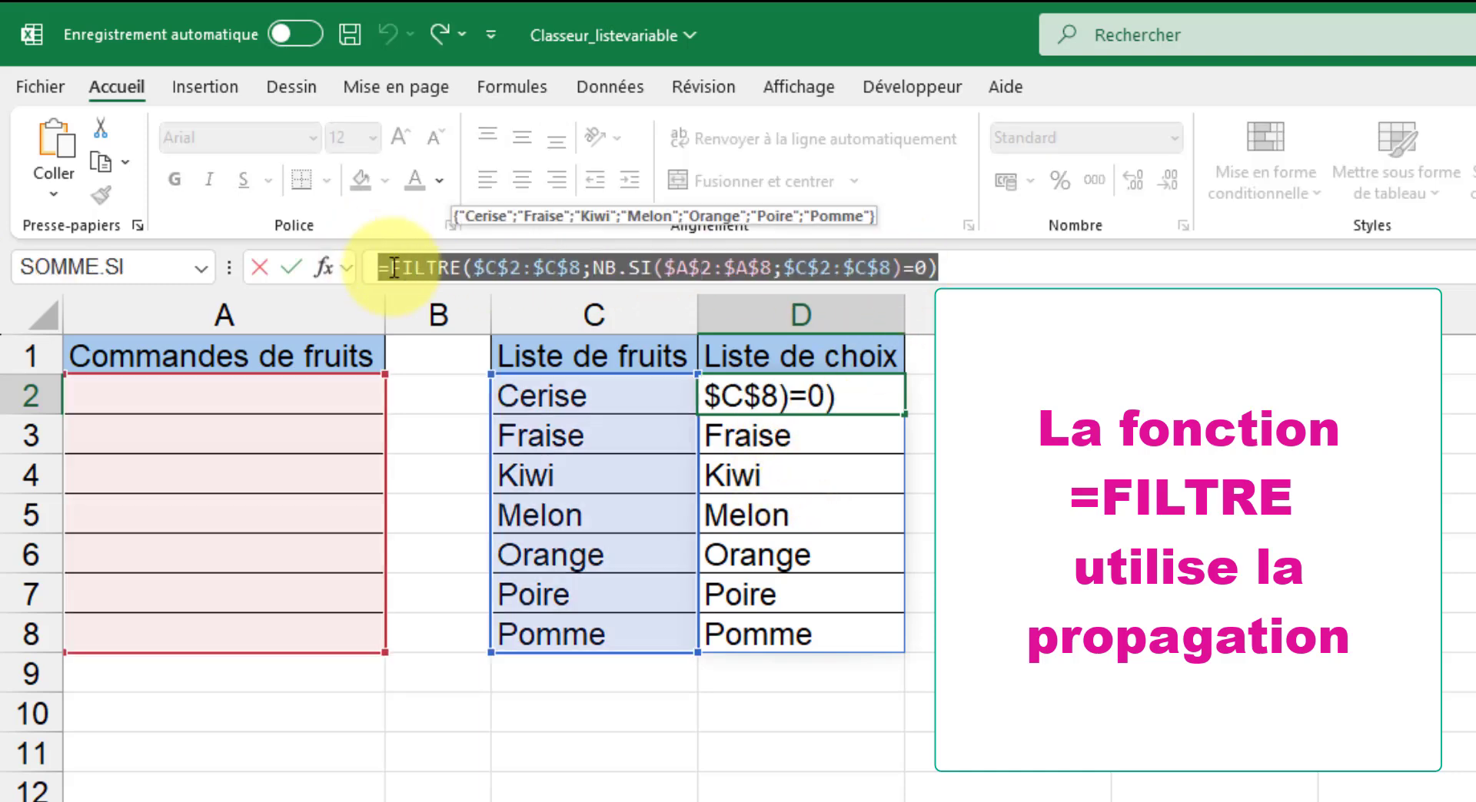
key("BackSpace")
left_click(290, 266)
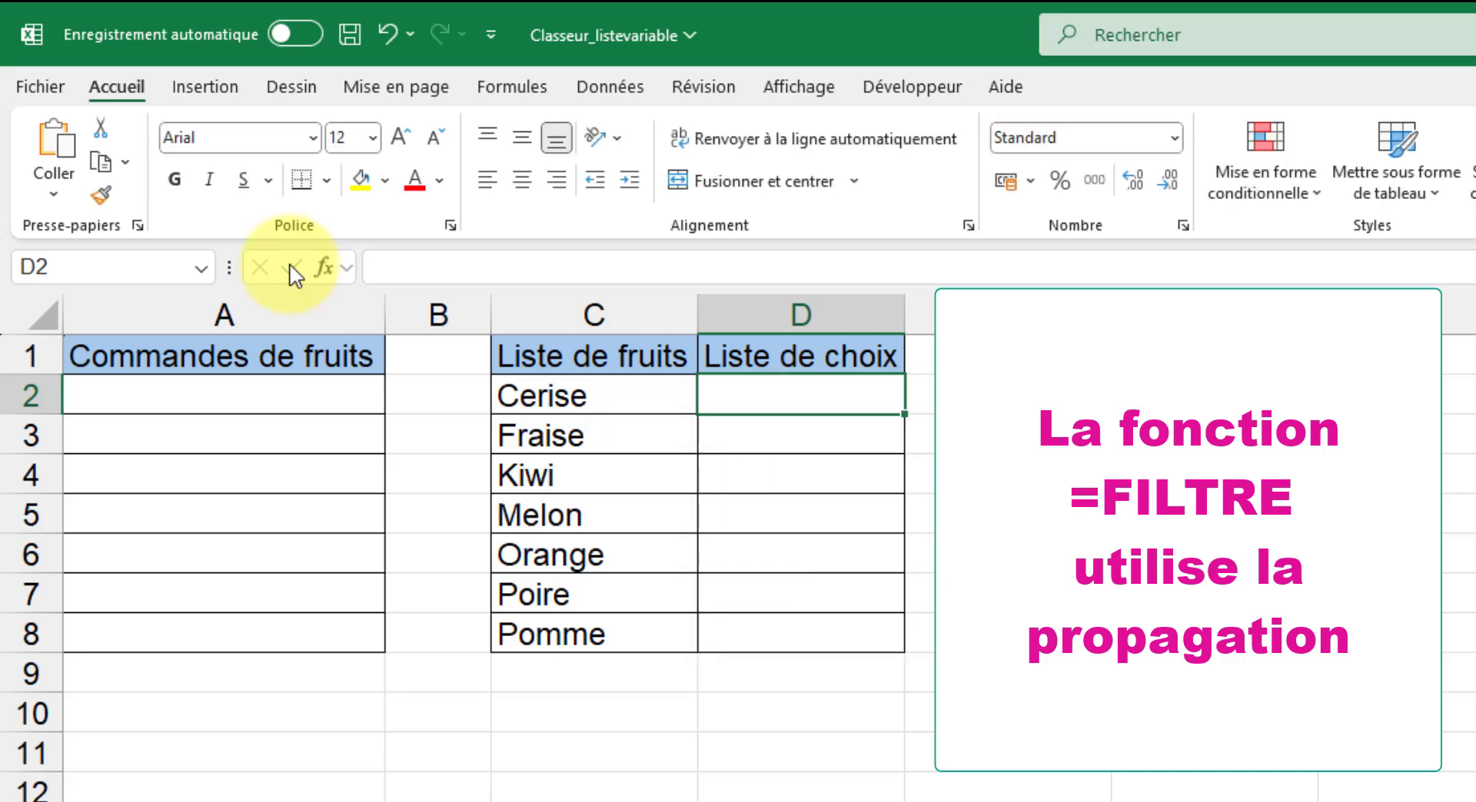
left_click(817, 799)
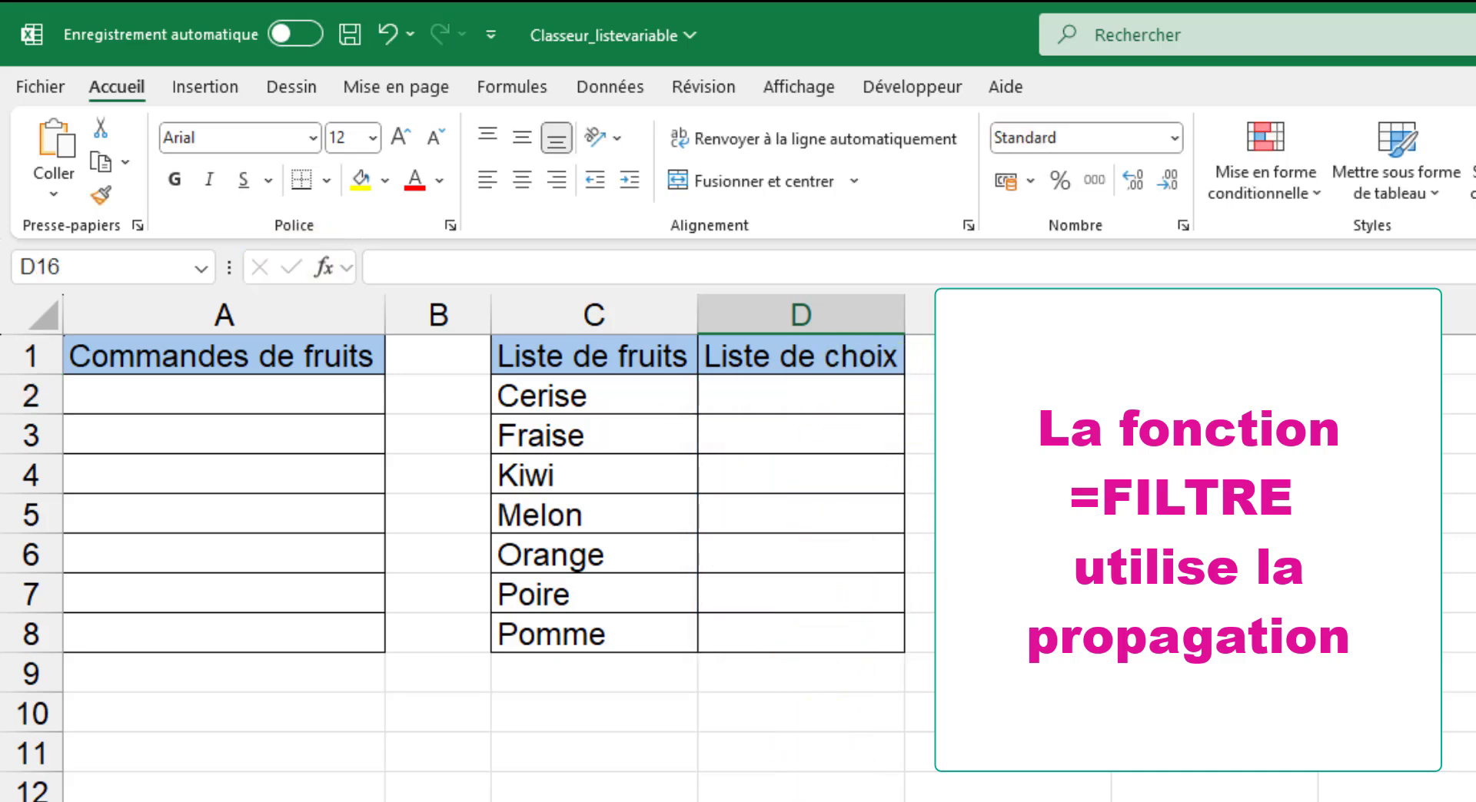
Enter the formula =FILTRE($C$2:$C$8;NB.SI($A$2:$A$8;$C$2:$C$8)=0) in cell D2.
left_click(797, 386)
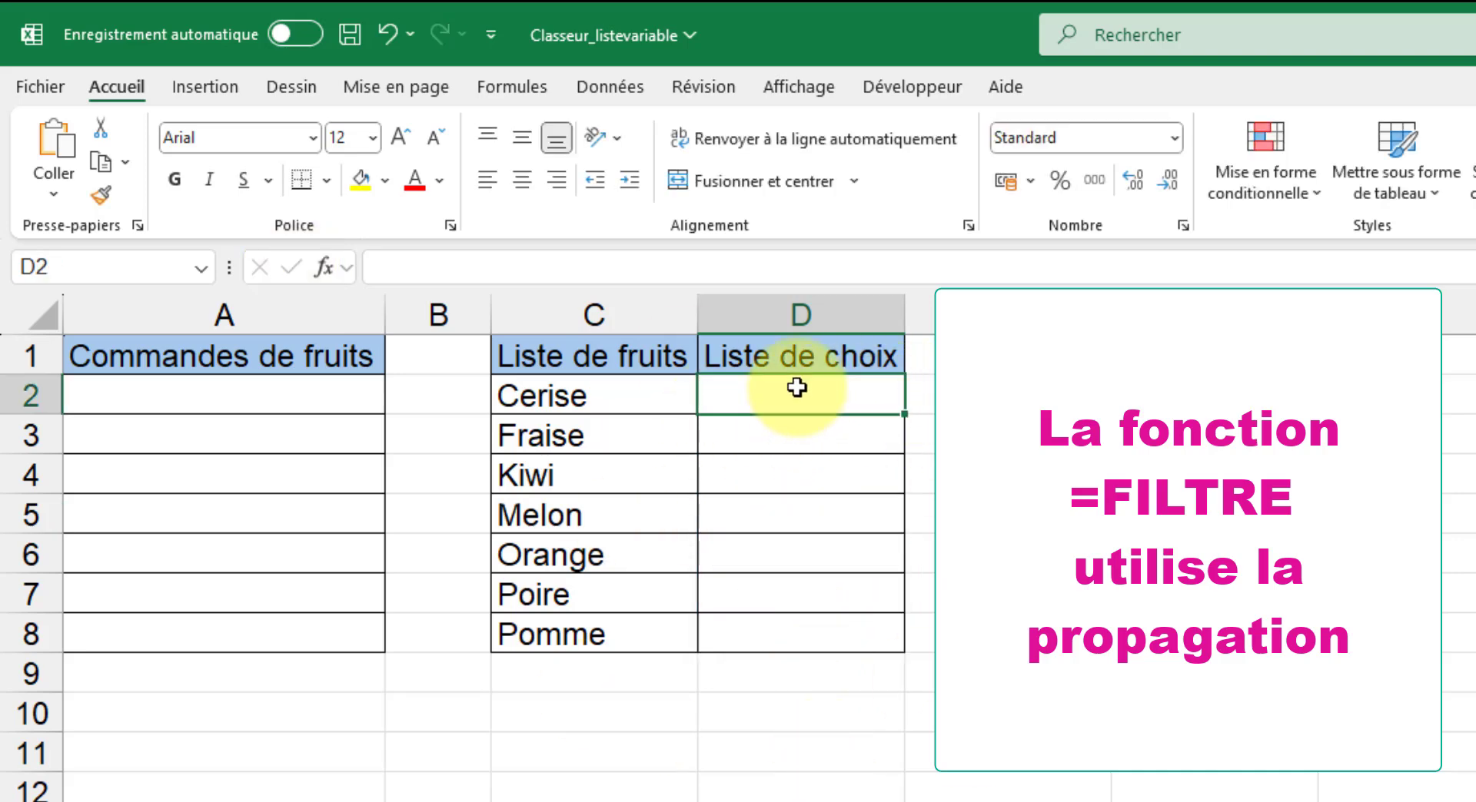
left_click(840, 261)
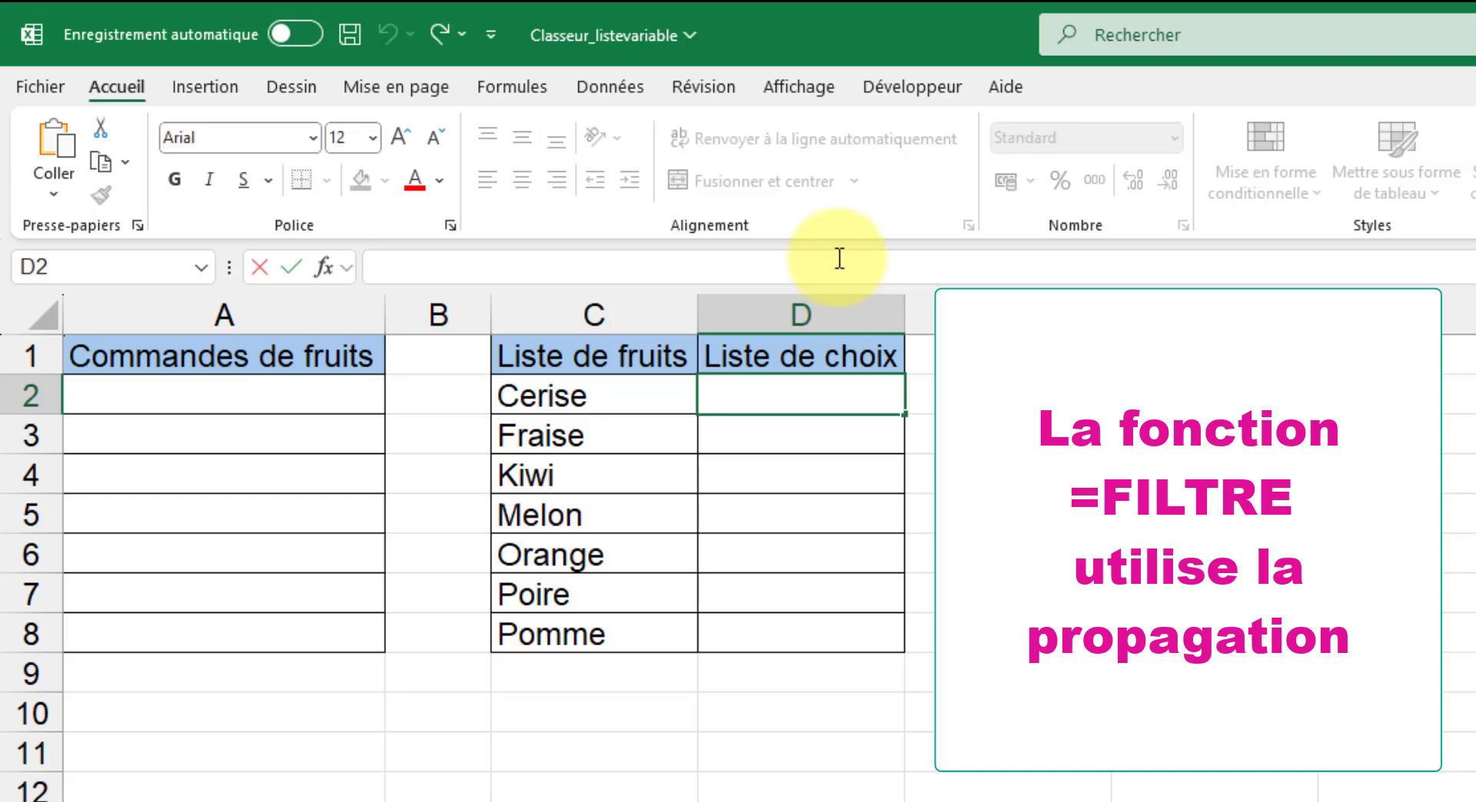
key("ctrl+v")
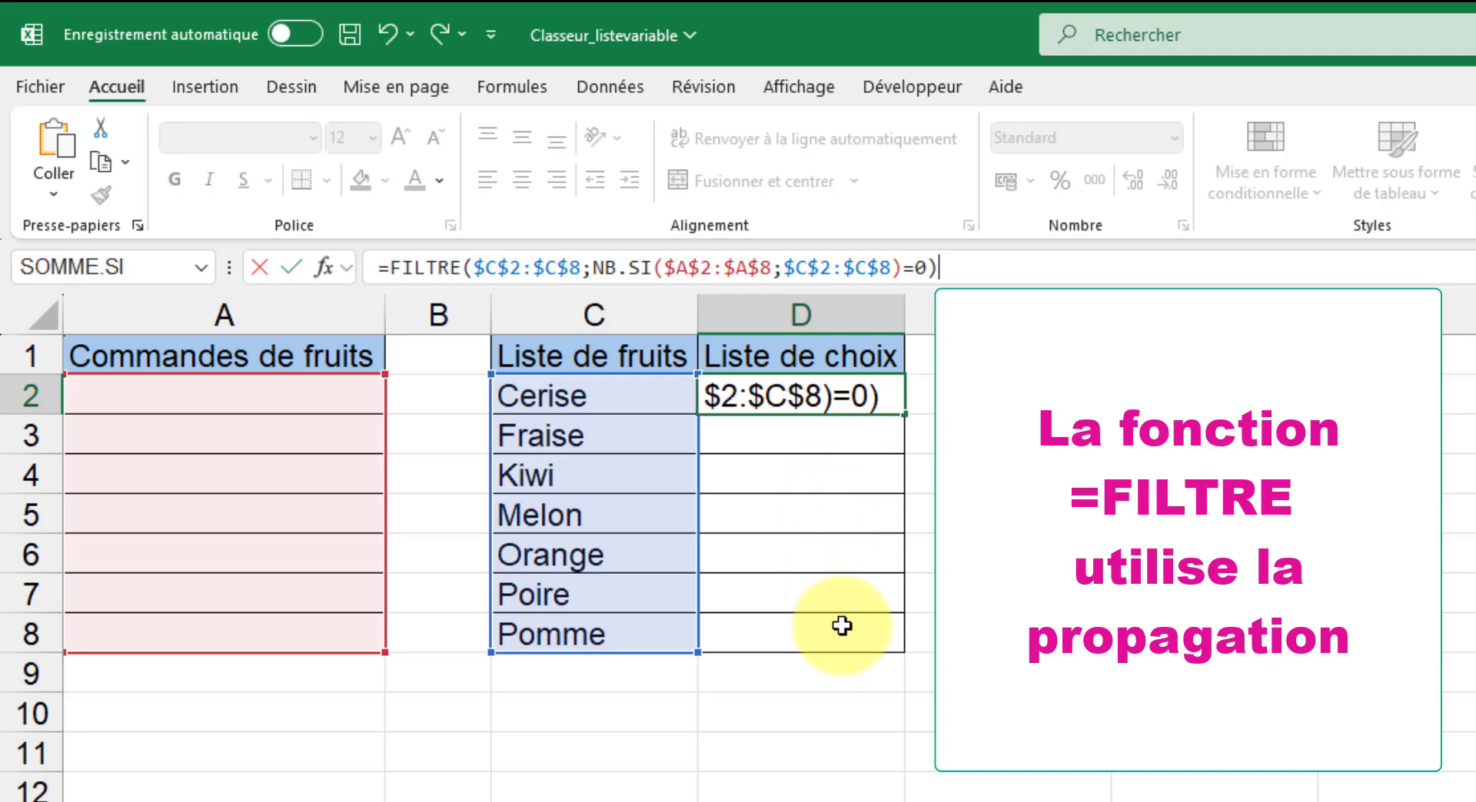
left_click(292, 266)
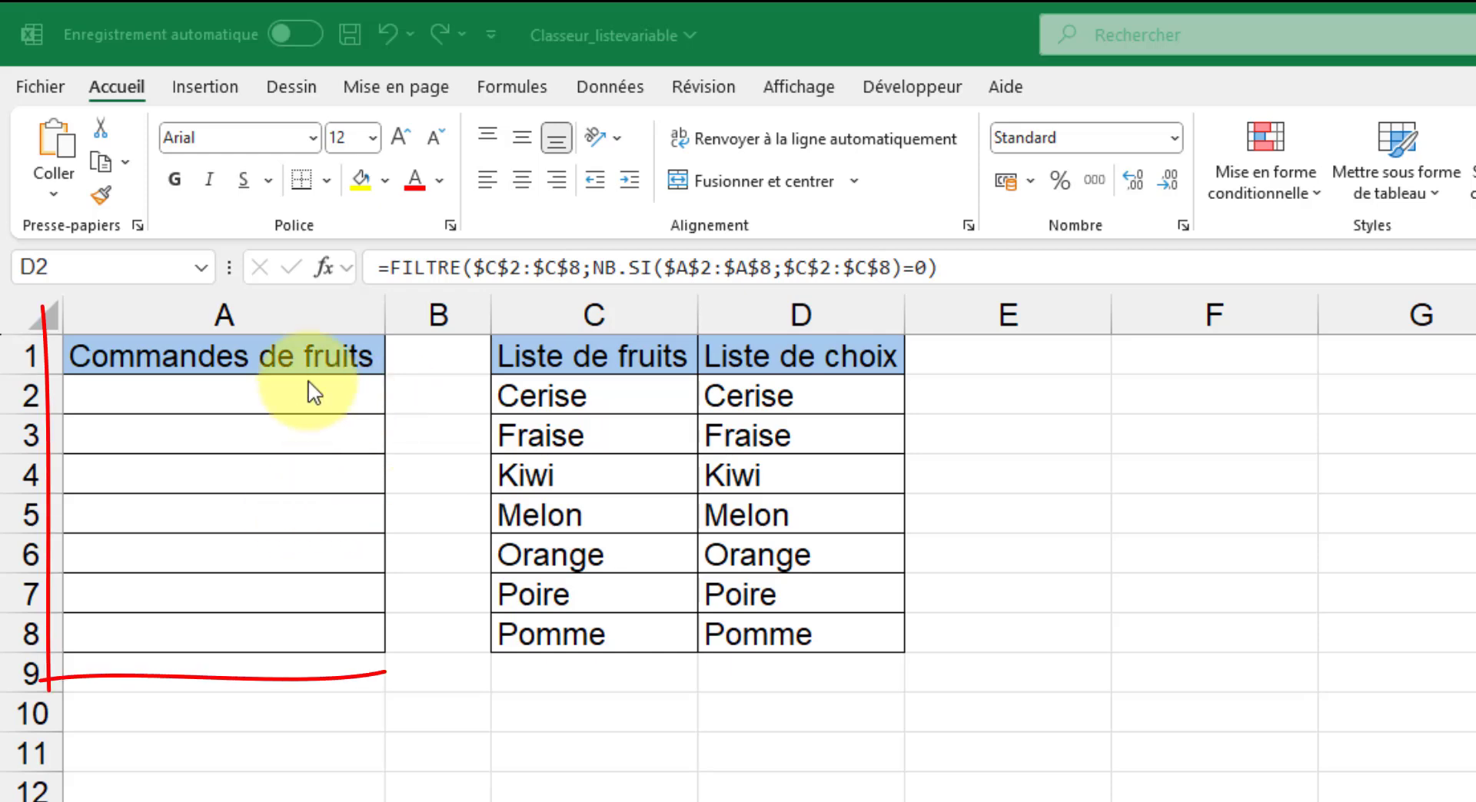
Review the data validation criteria applied to cells A2:A8, and dismiss the settings without saving.
left_click(295, 400)
left_click_drag(273, 392, 236, 627)
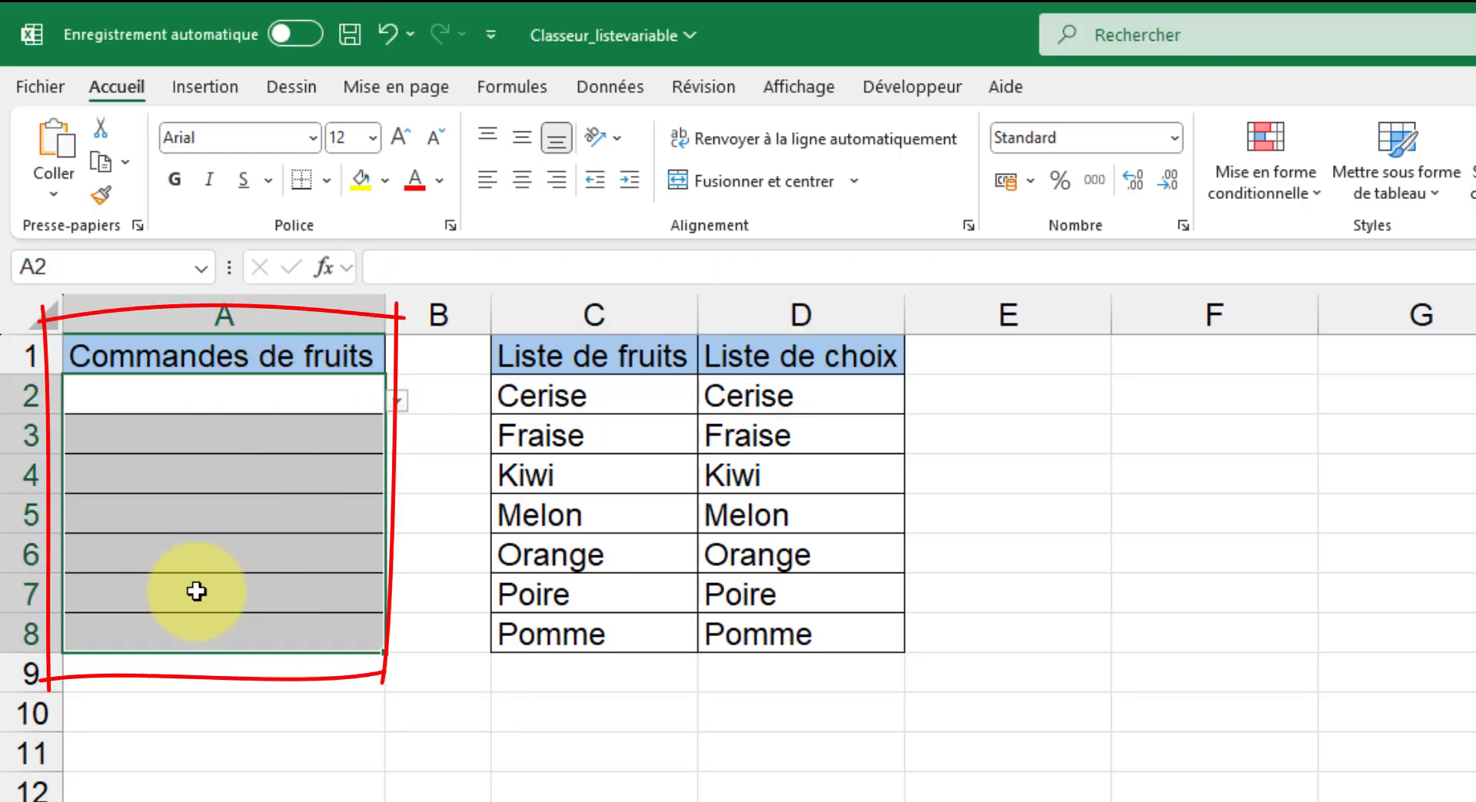
left_click(635, 83)
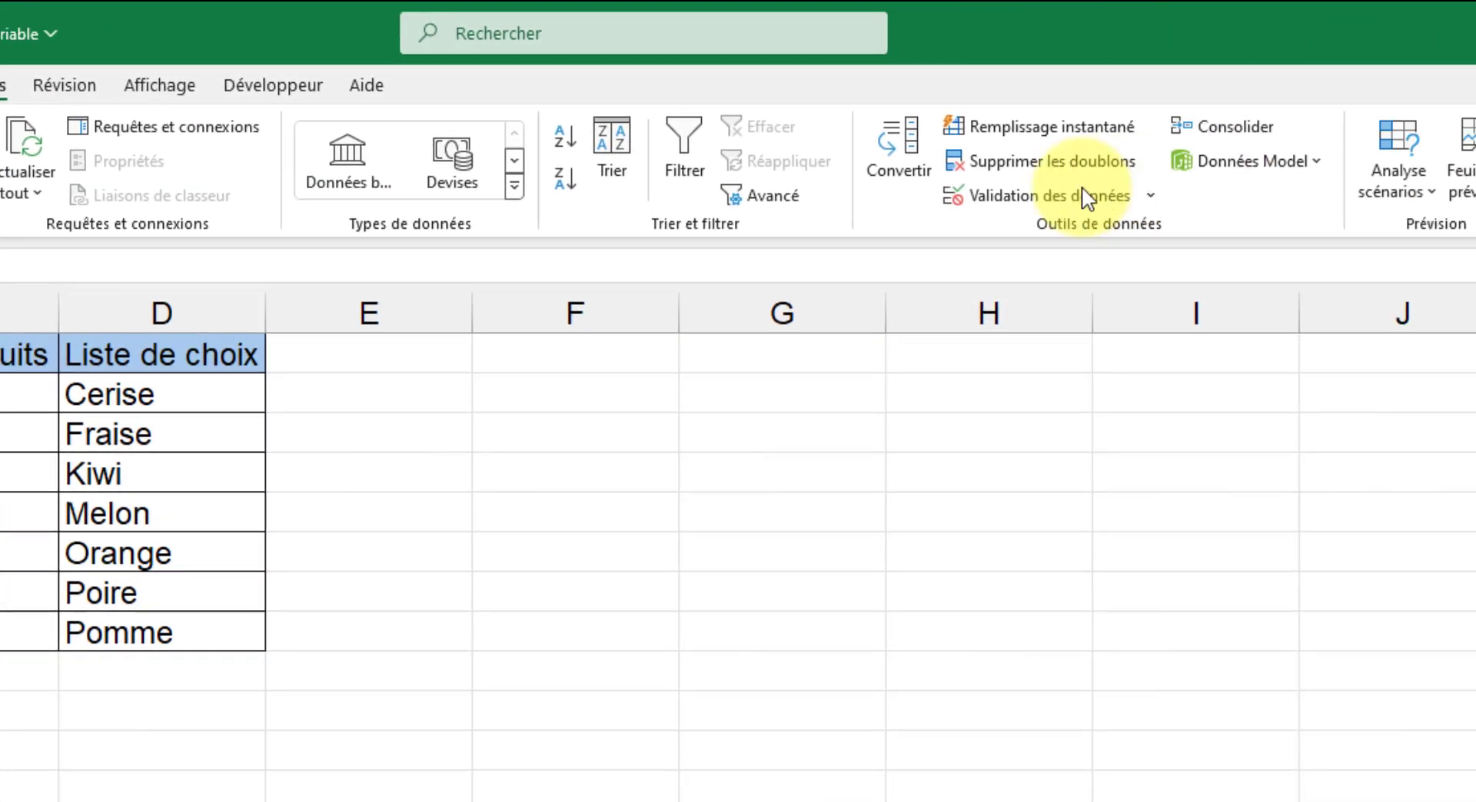
left_click(1126, 201)
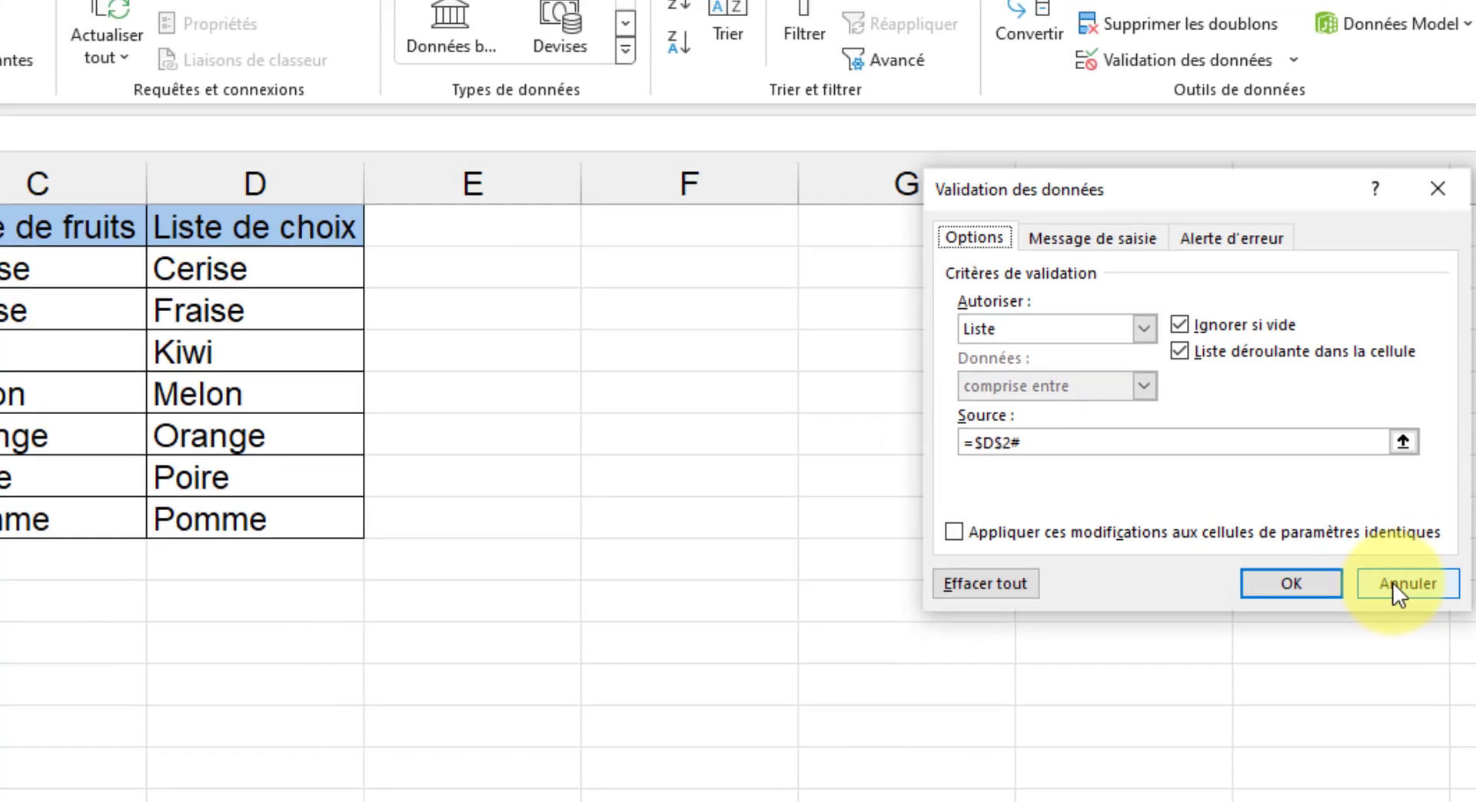
left_click(1391, 582)
left_click(454, 792)
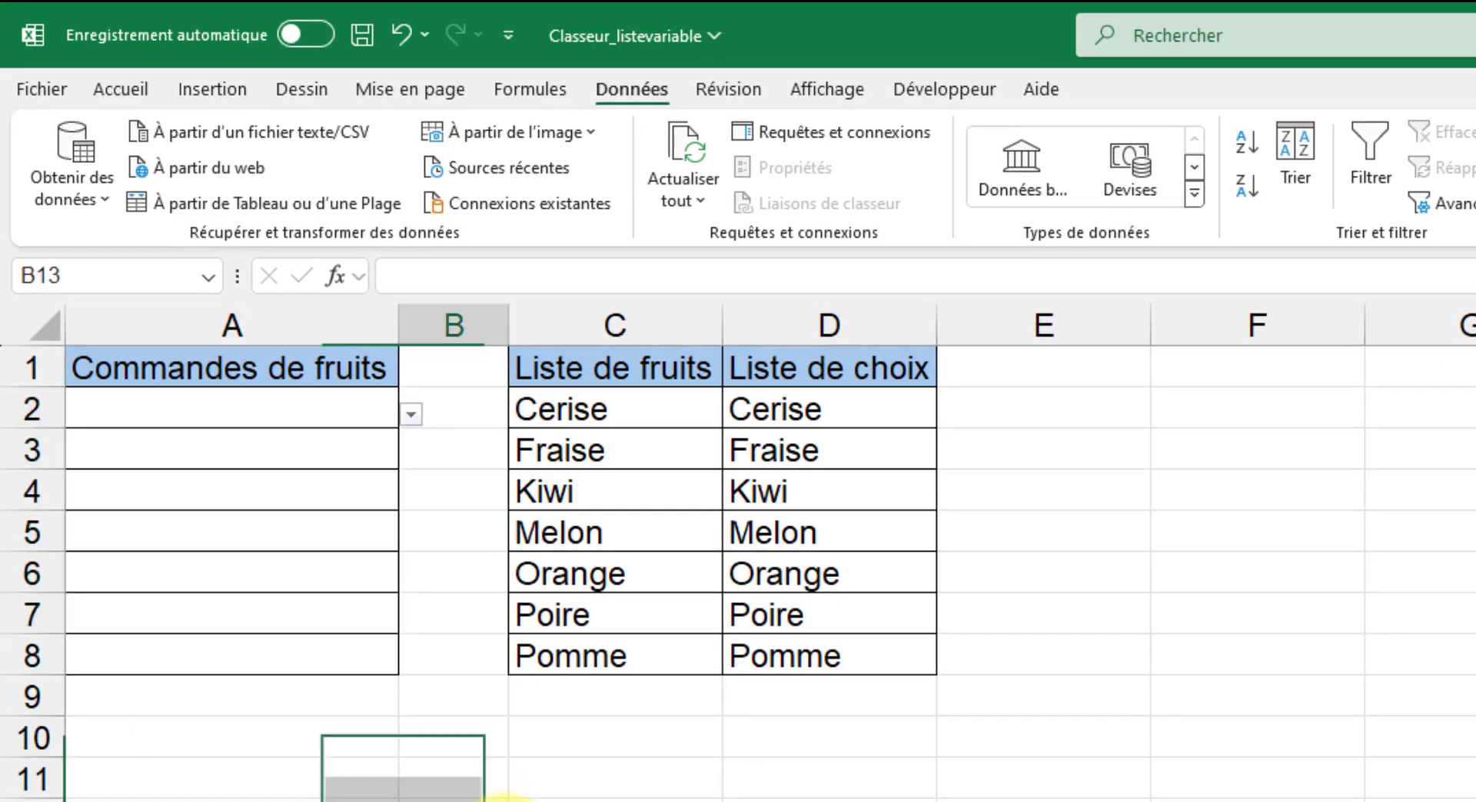
Choose Orange in cell A2 and Kiwi in cell A3 from their drop-down lists.
left_click(377, 407)
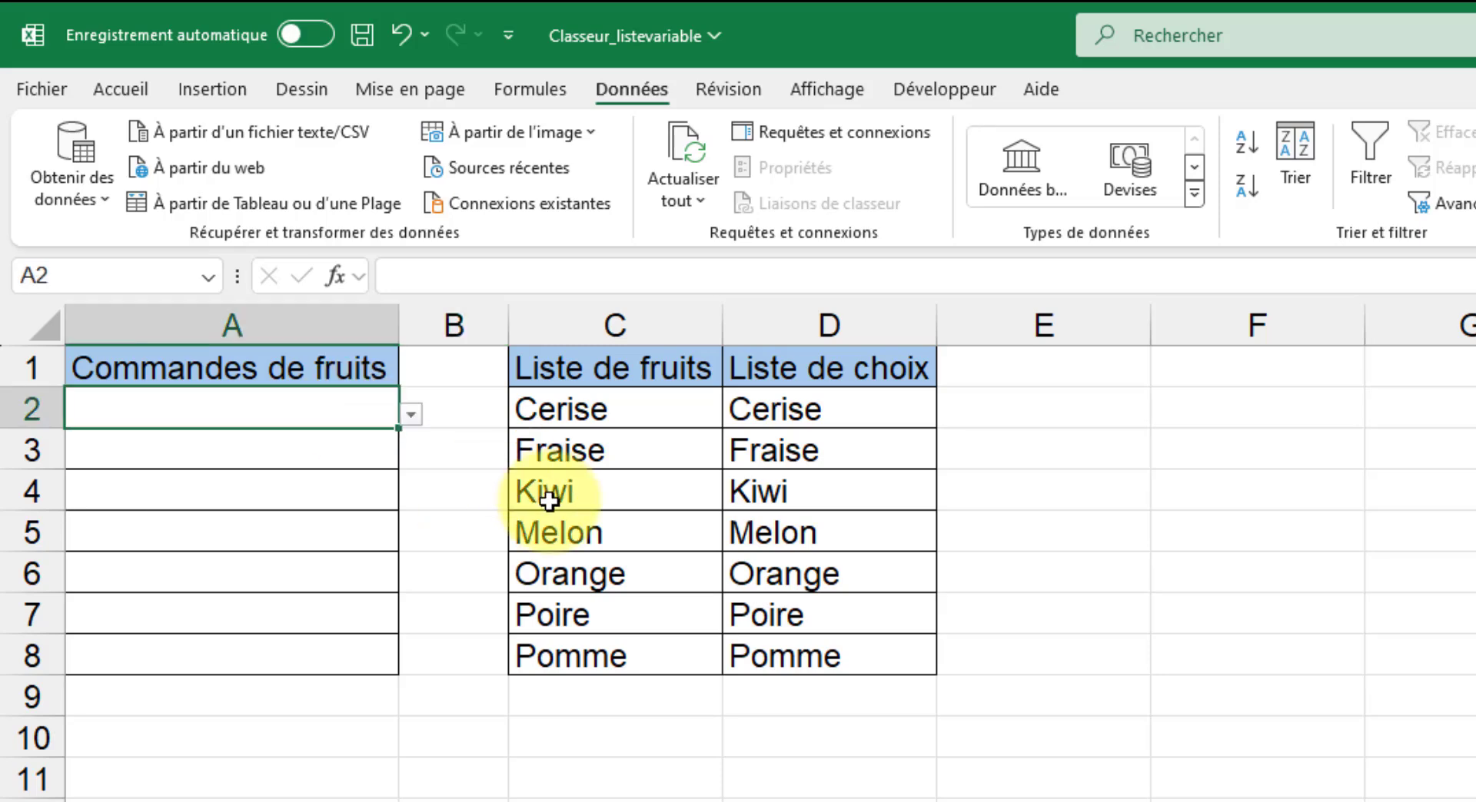
left_click(412, 415)
left_click(194, 529)
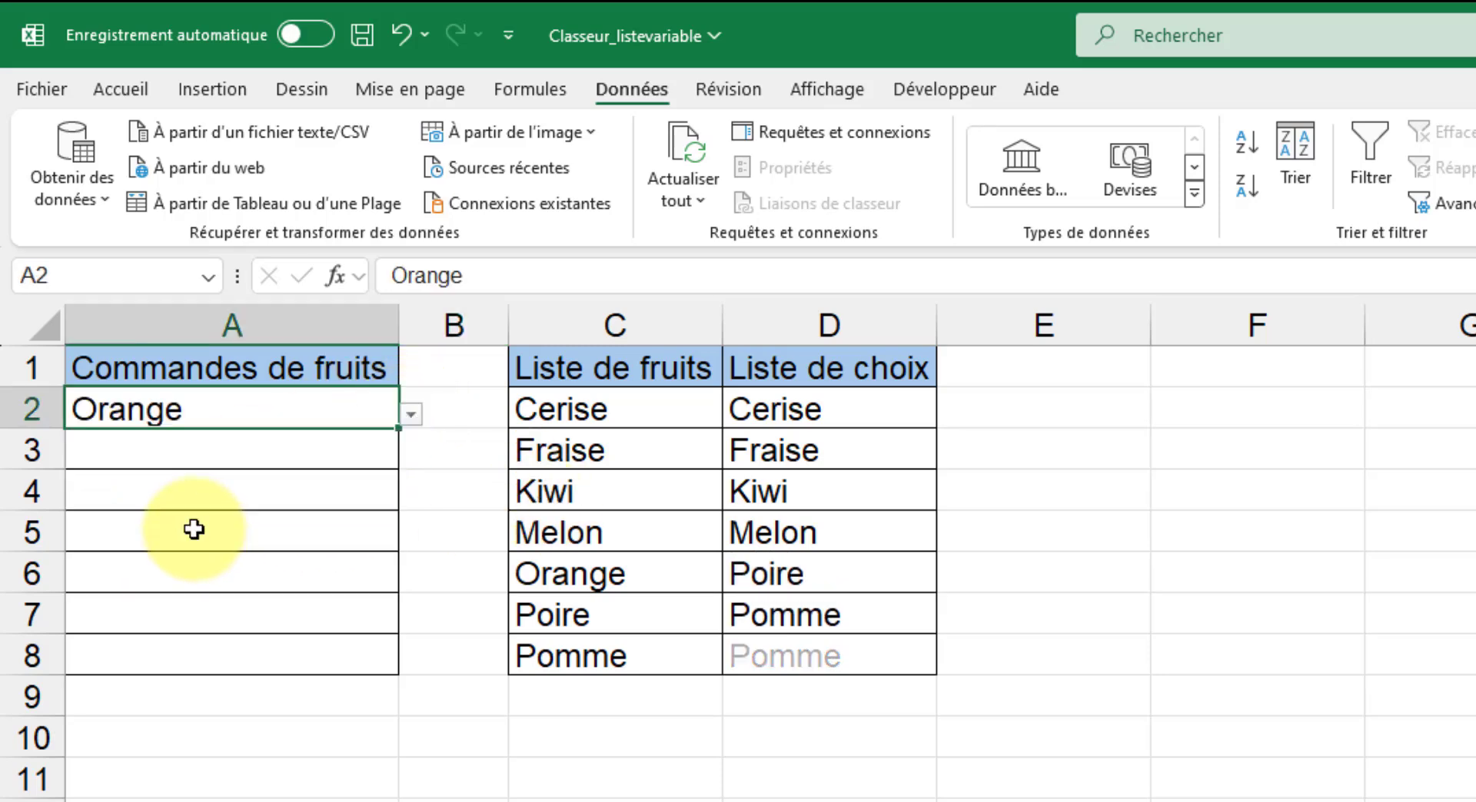
left_click(353, 451)
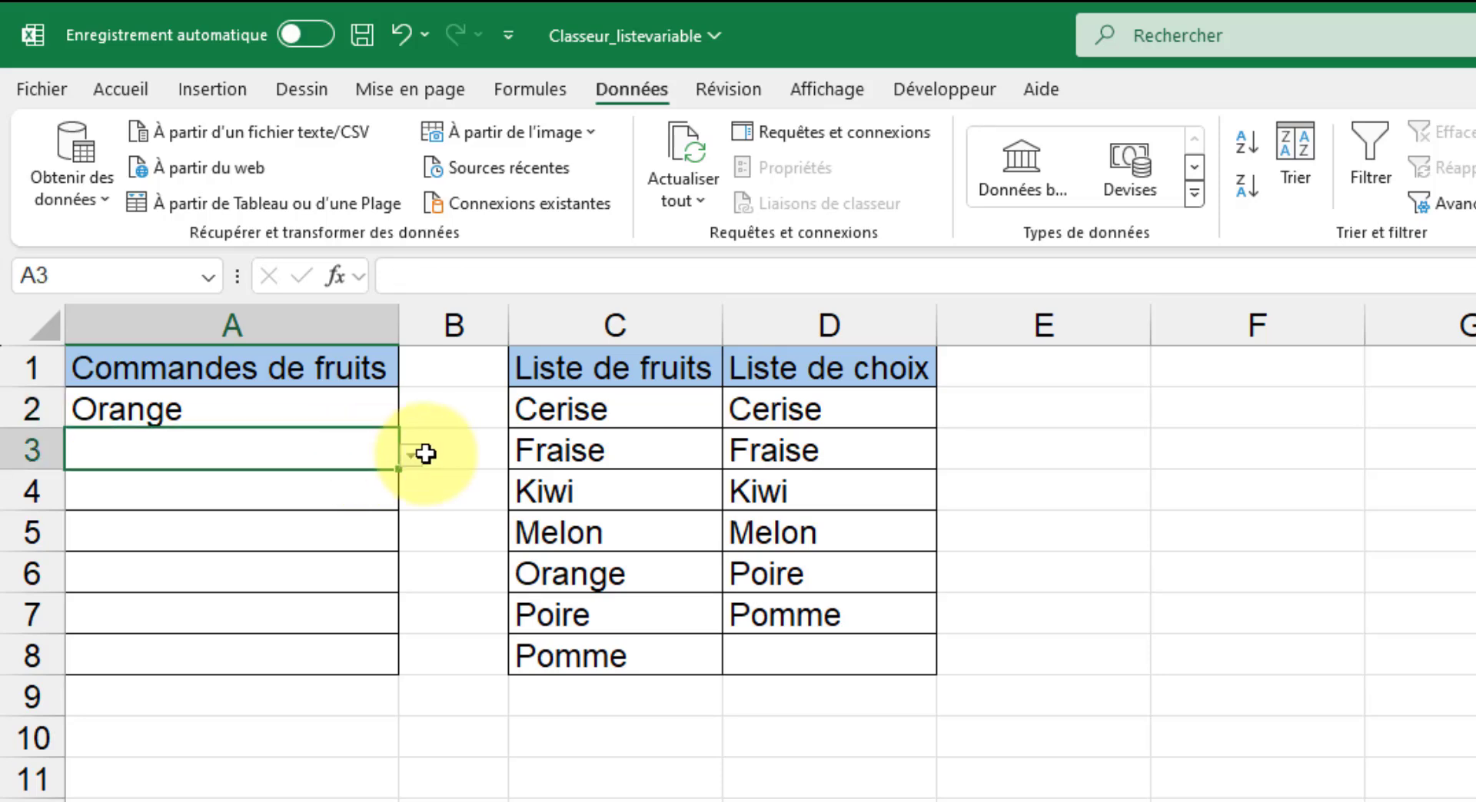
left_click(414, 455)
left_click(220, 530)
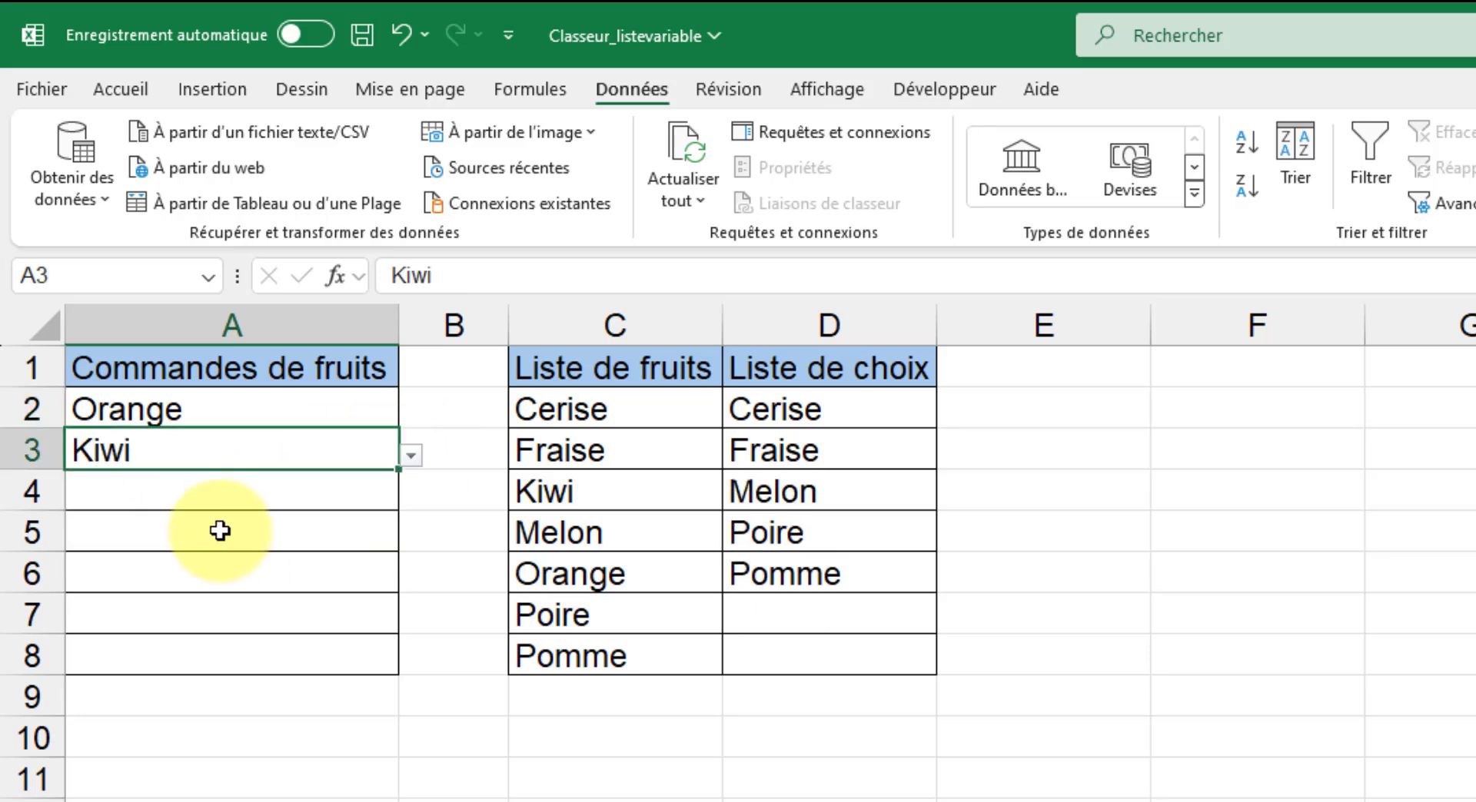
Choose Poire in cell A4 and Melon in cell A5 from their drop-down lists.
left_click(238, 489)
left_click(412, 496)
left_click(211, 593)
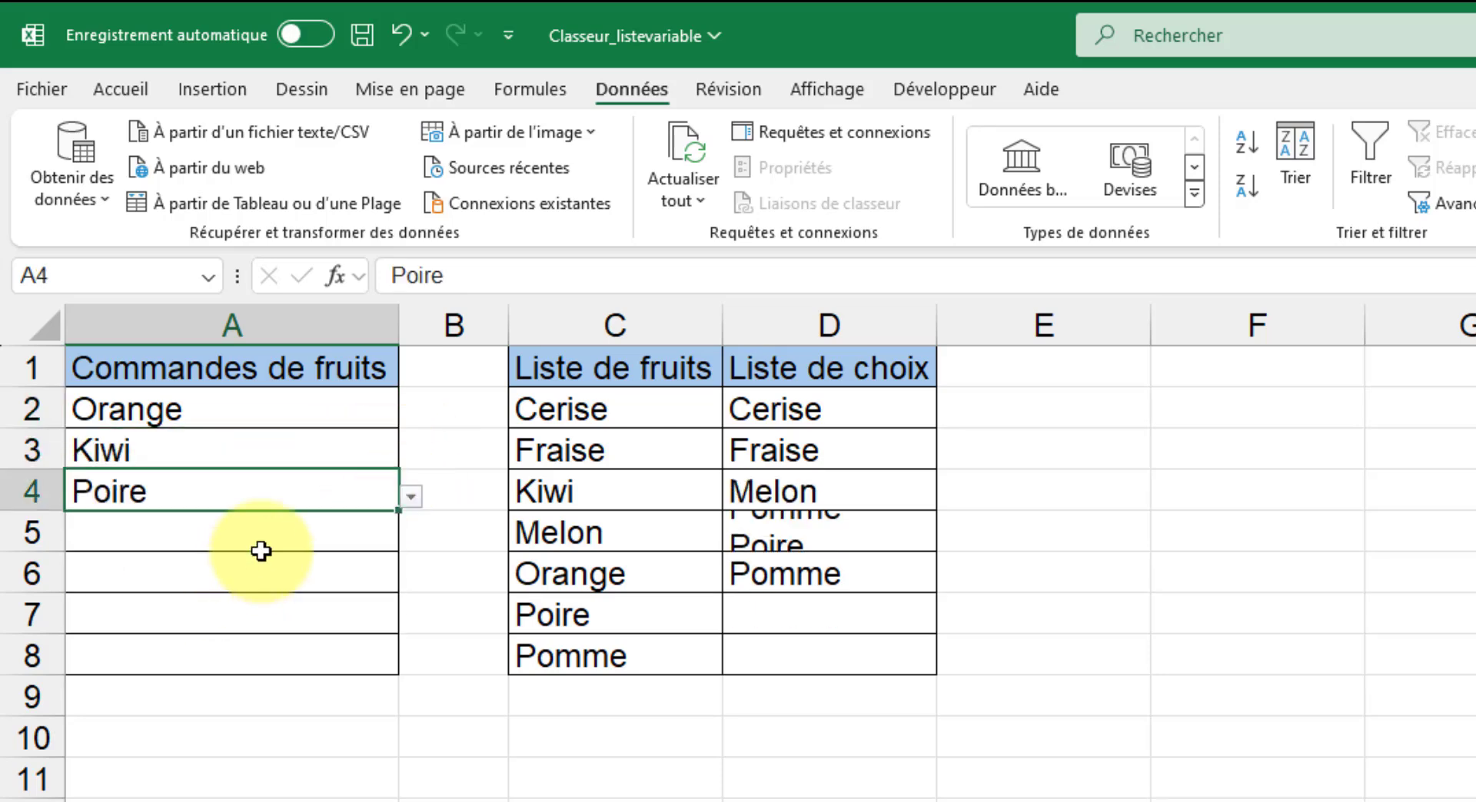
left_click(262, 551)
left_click(411, 538)
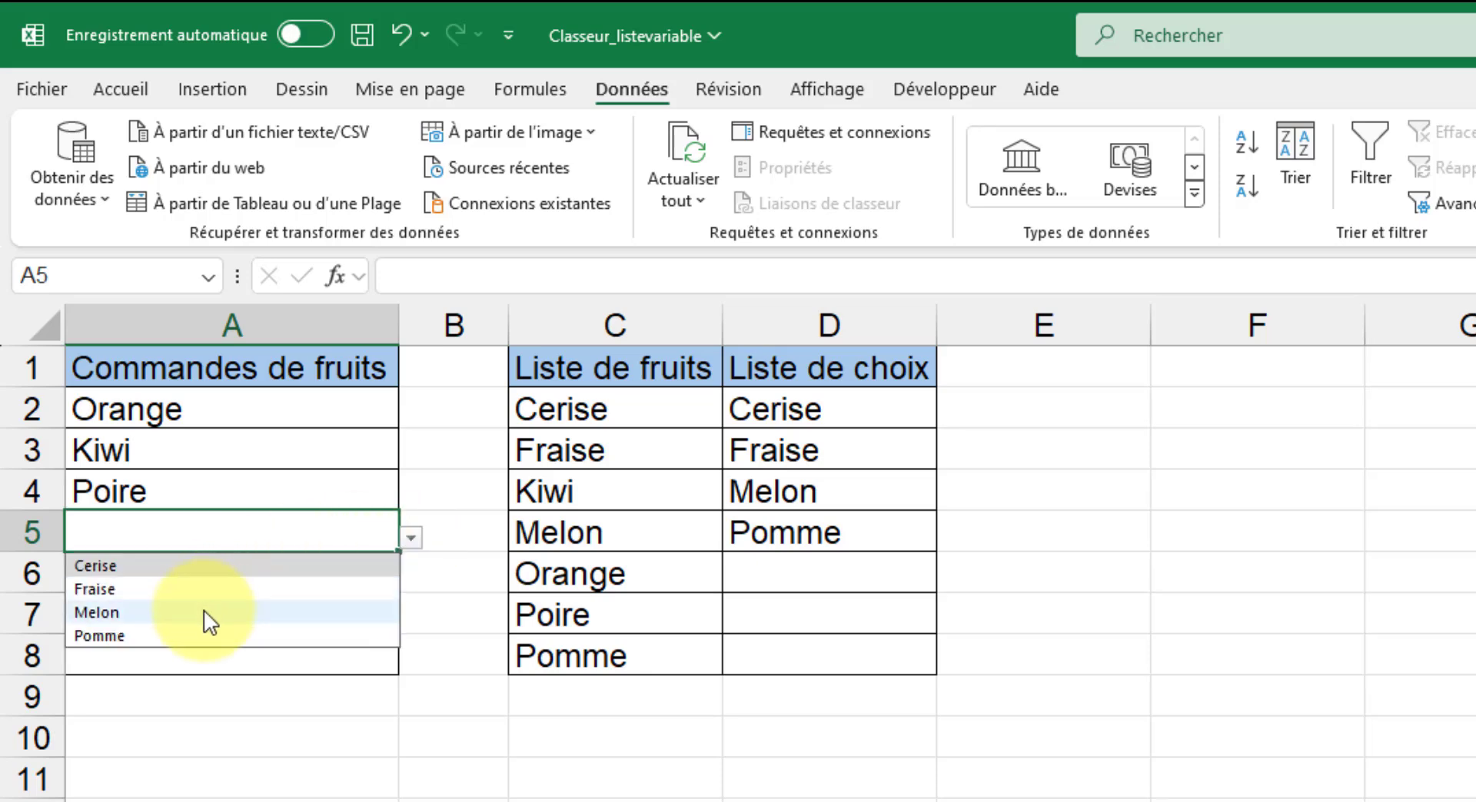
left_click(205, 612)
Choose Fraise in cell A6 and Cerise in cell A7 from their drop-down lists.
left_click(346, 580)
left_click(411, 578)
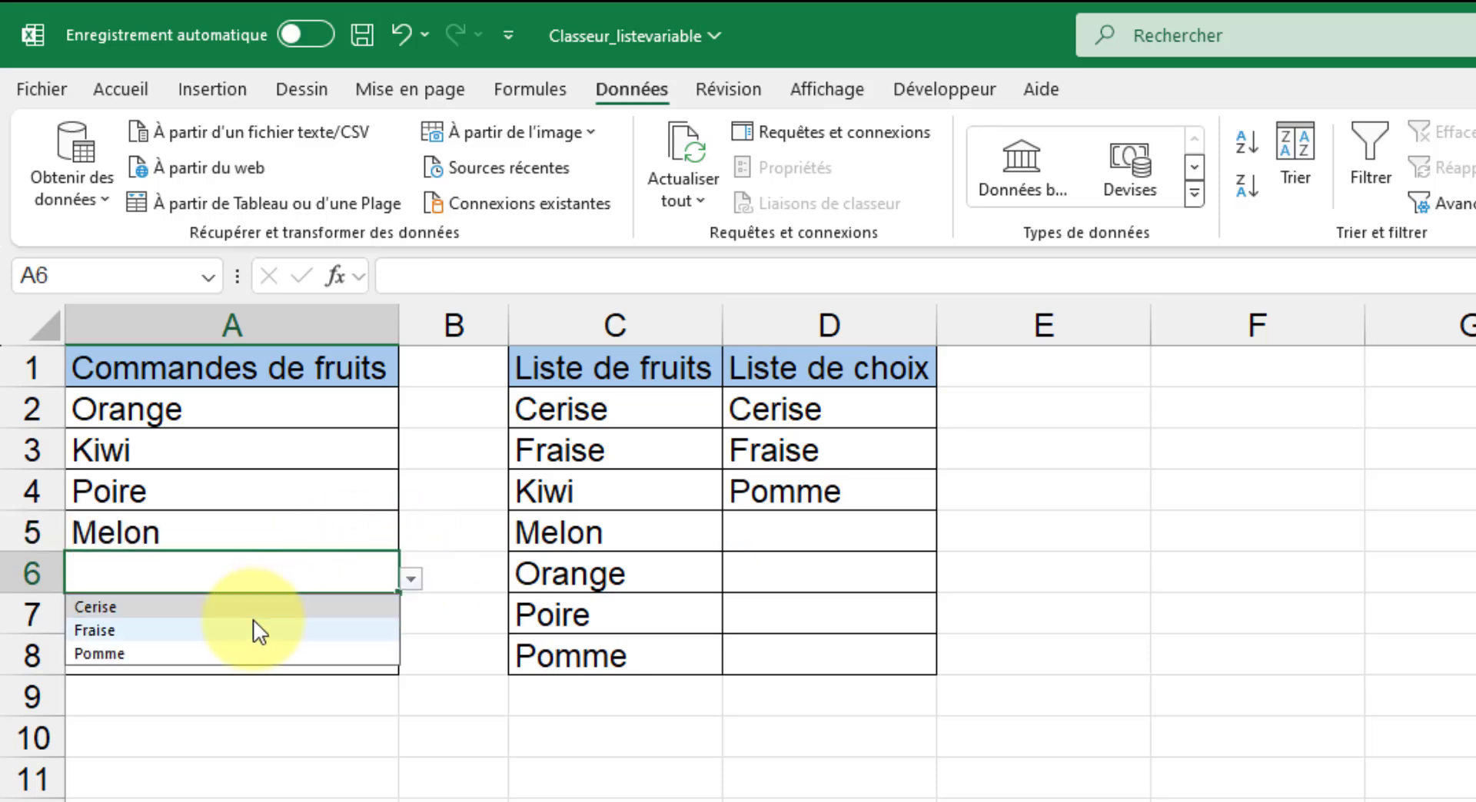
left_click(253, 624)
left_click(385, 604)
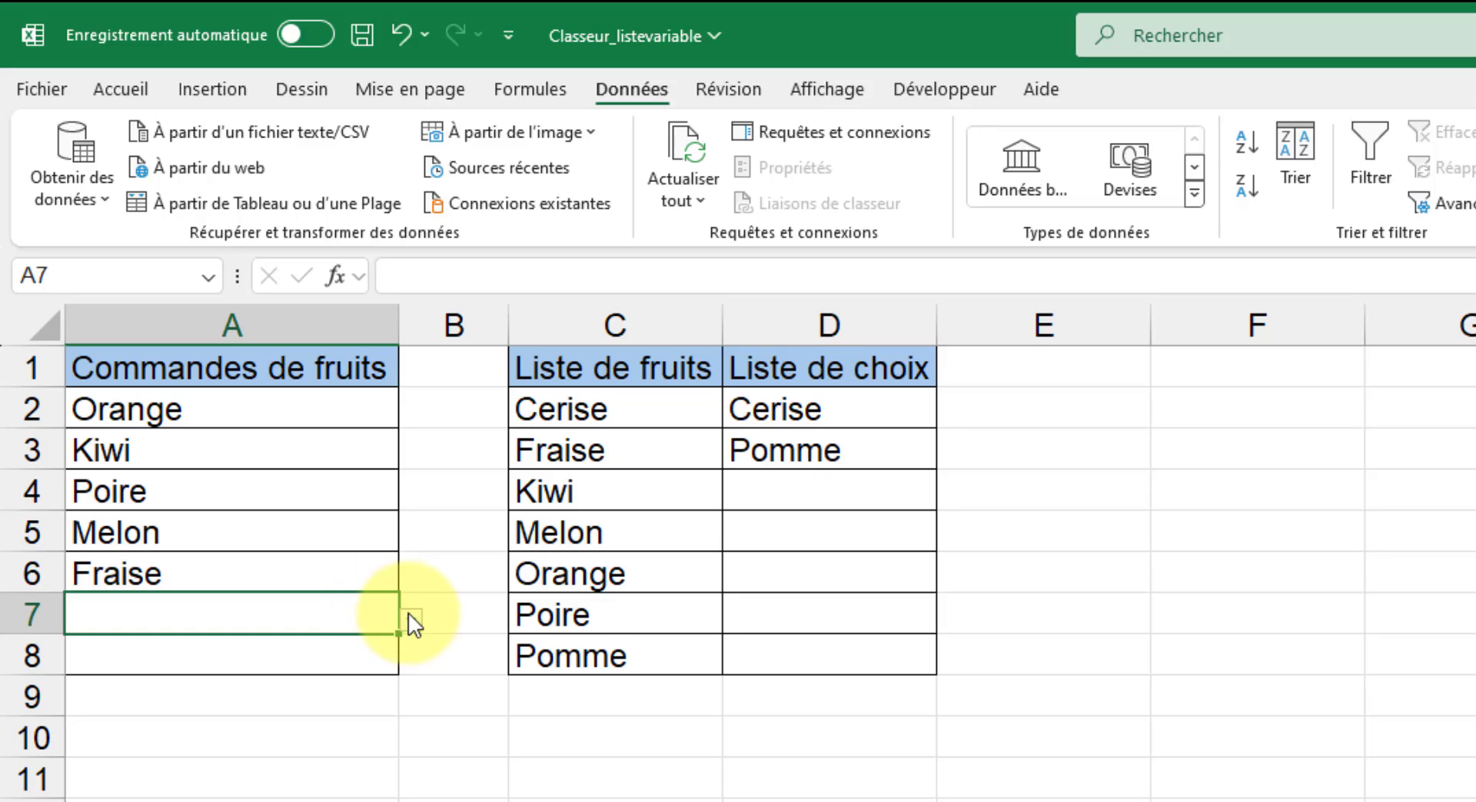
left_click(410, 615)
left_click(229, 645)
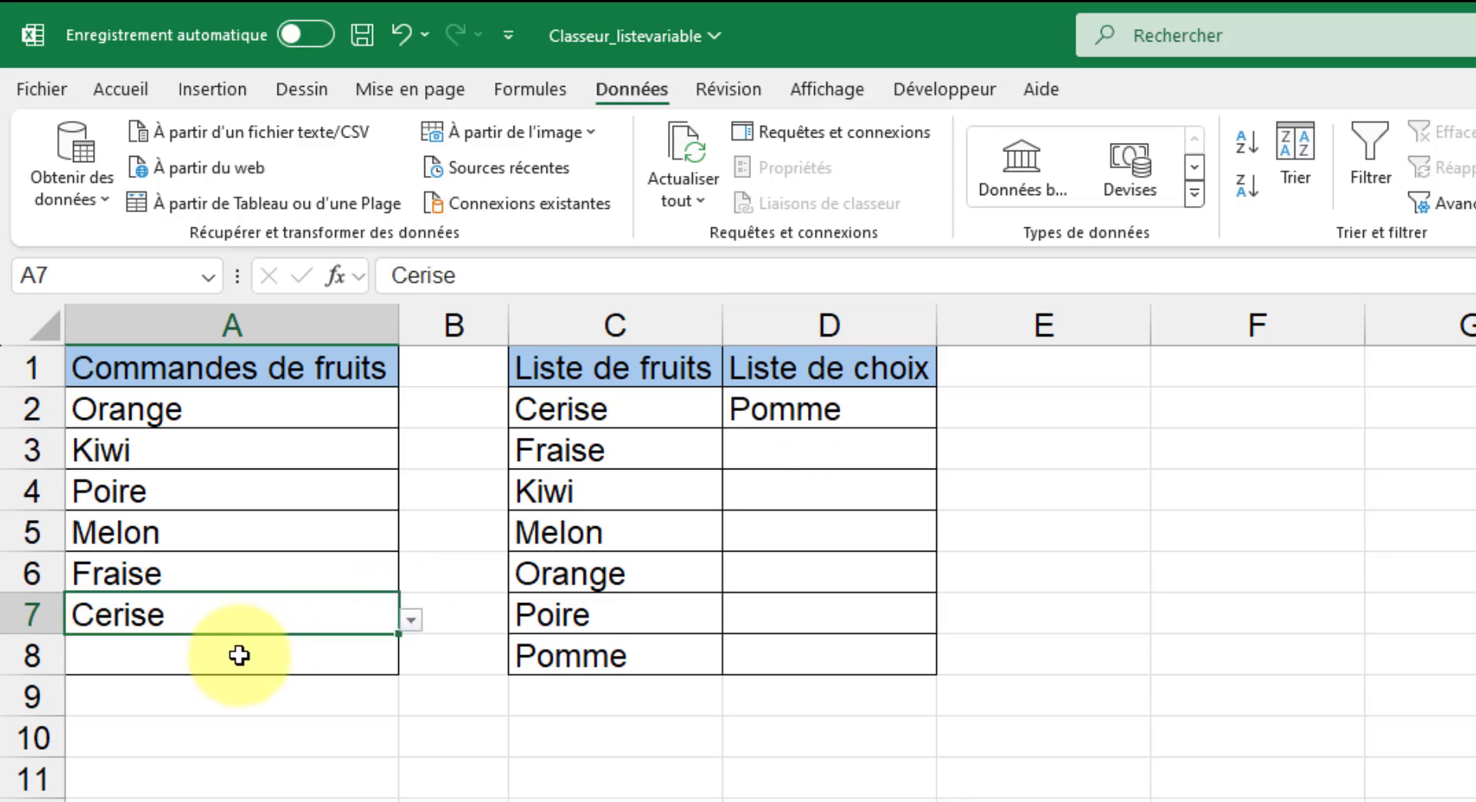
Choose Pomme from the drop-down list of cell A8.
left_click(240, 655)
left_click(412, 664)
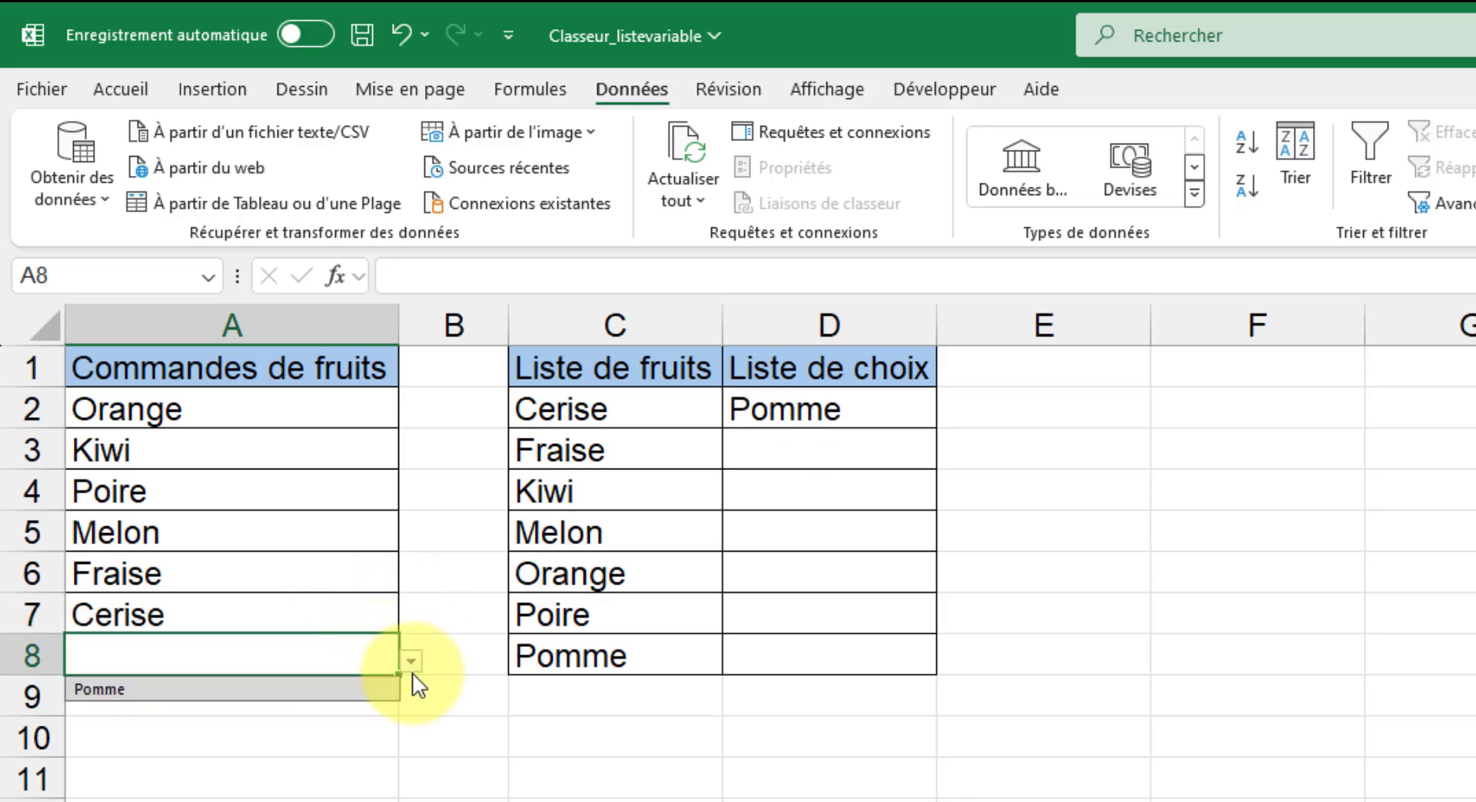
left_click(219, 694)
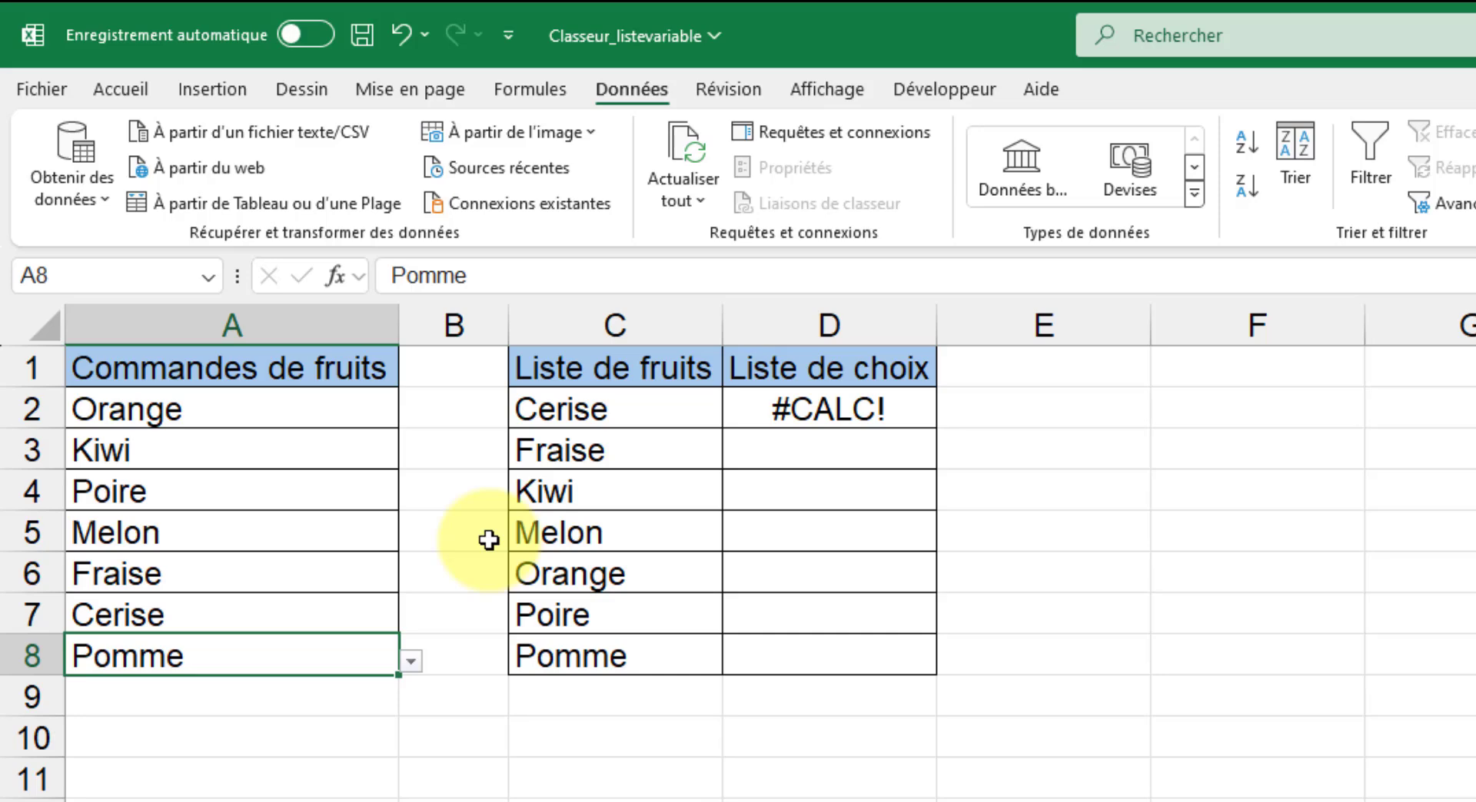
Clear all fruit orders in cells A2:A8.
left_click_drag(297, 414, 277, 655)
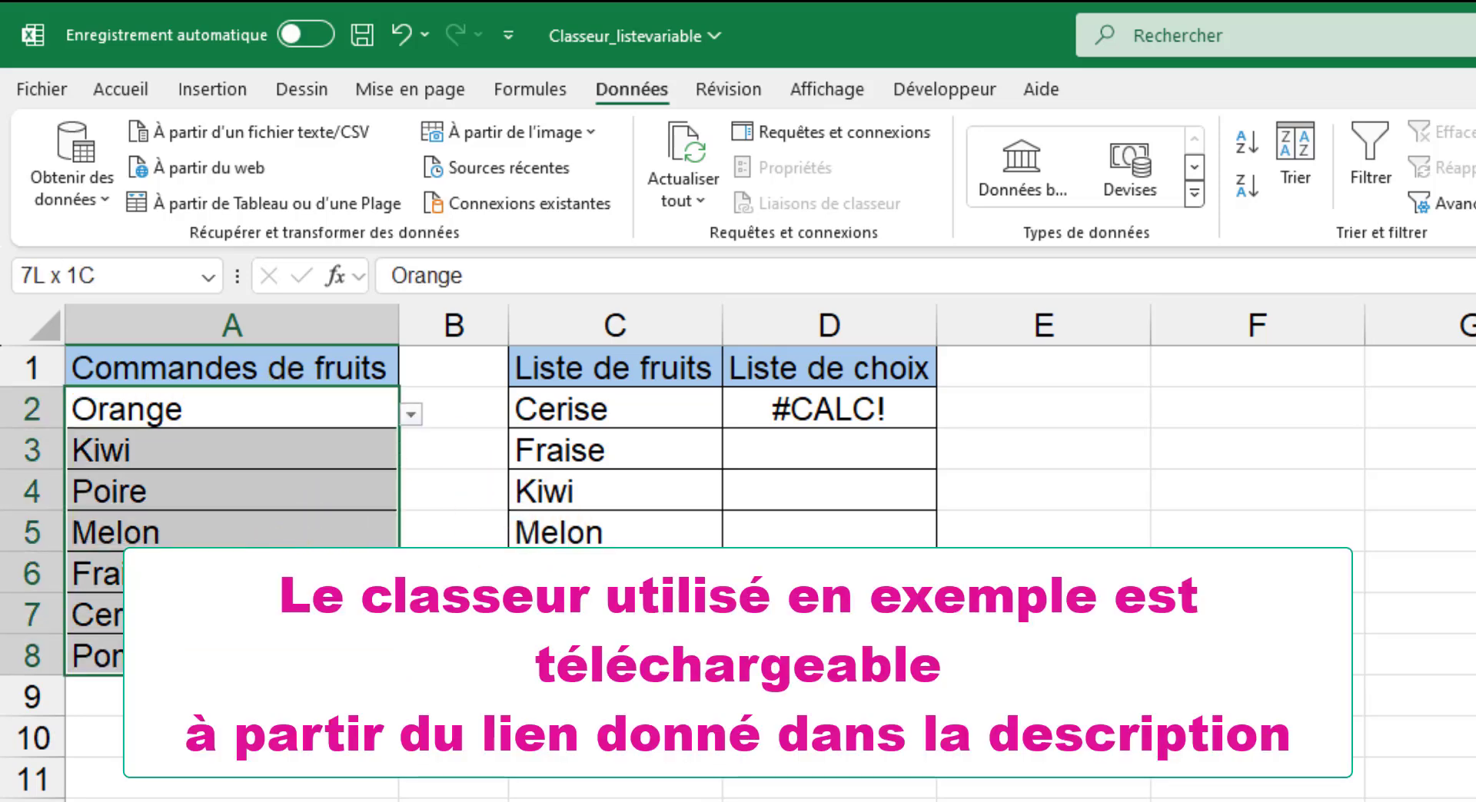
key("Delete")
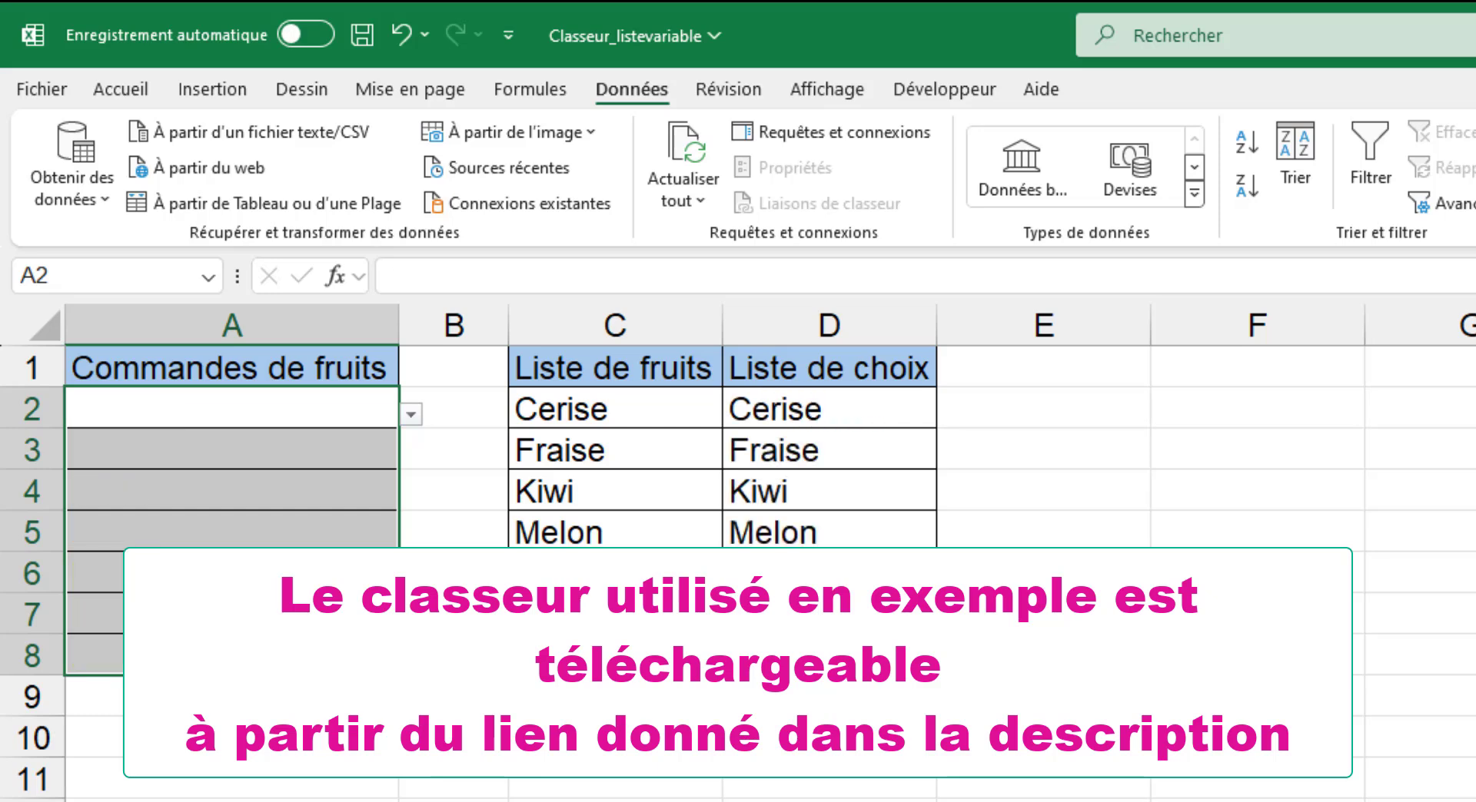
left_click(703, 742)
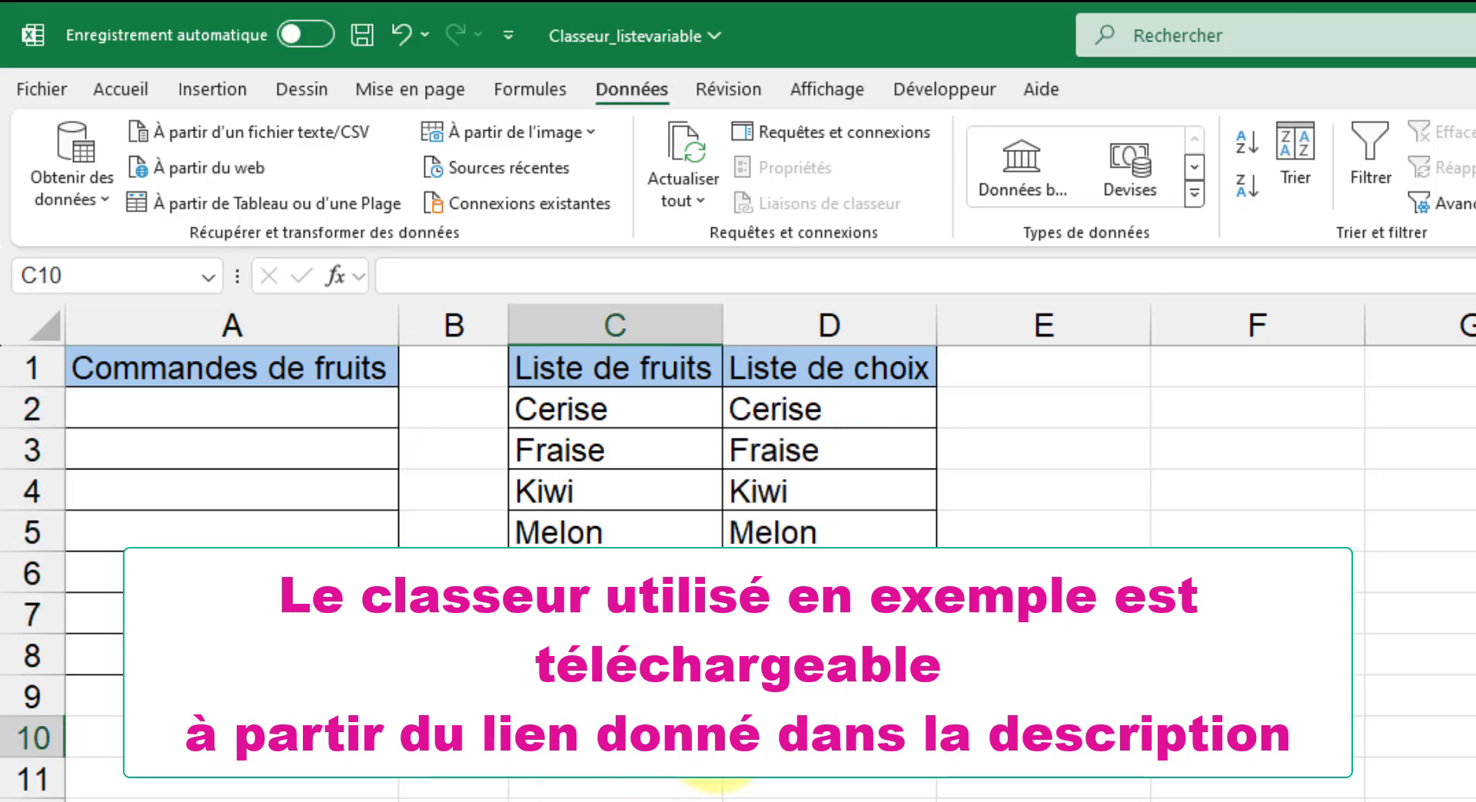